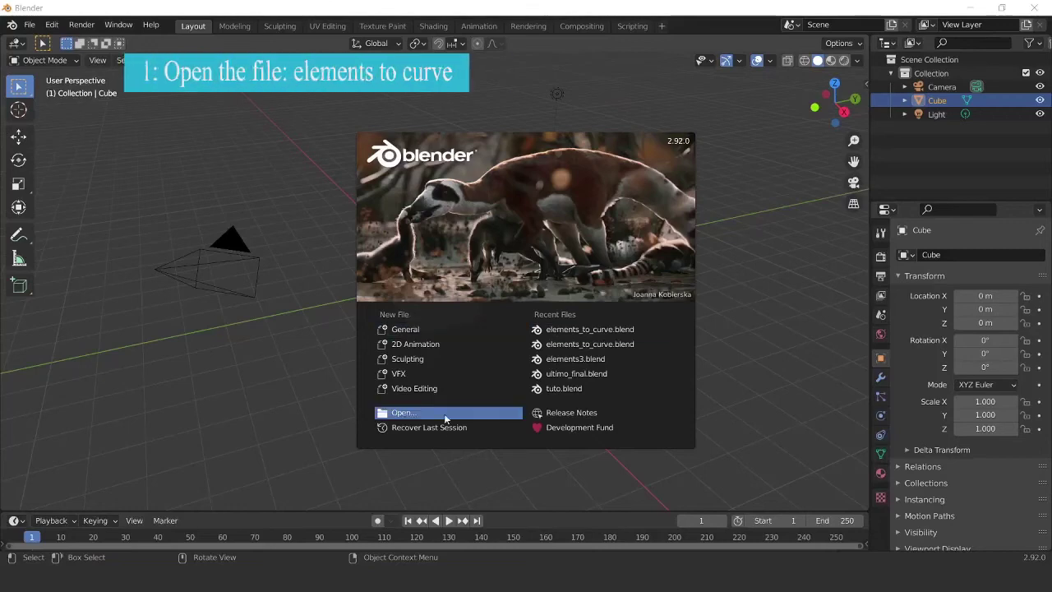
Step: Open elements_to_curve.blend and bring up the Add-ons page of Preferences
left_click(440, 417)
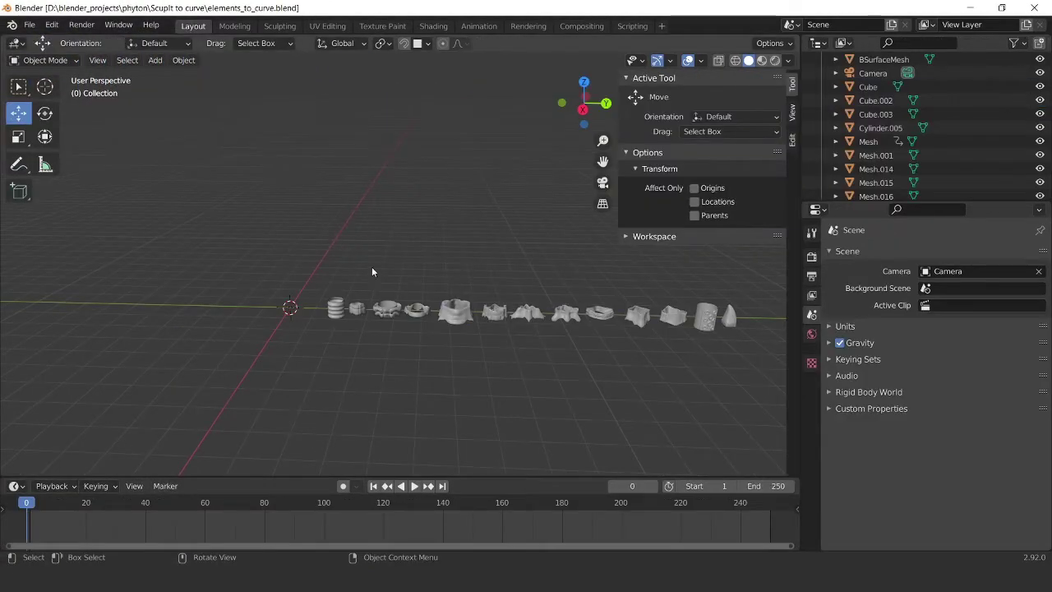
left_click(56, 30)
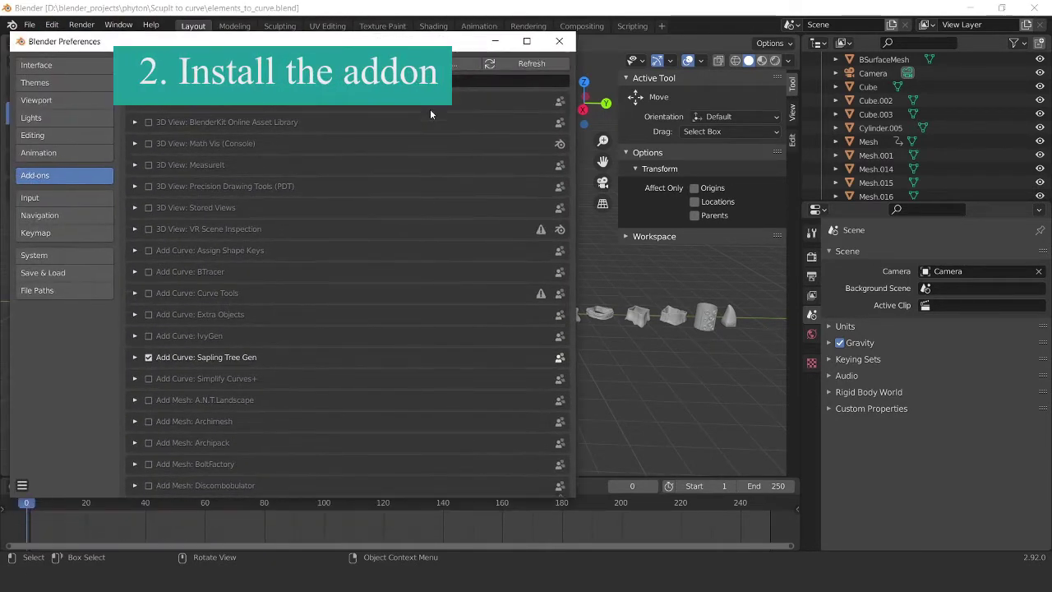
Step: Install Sculpt to curve.py from the addon folder, enable it, and close Preferences
left_click(458, 65)
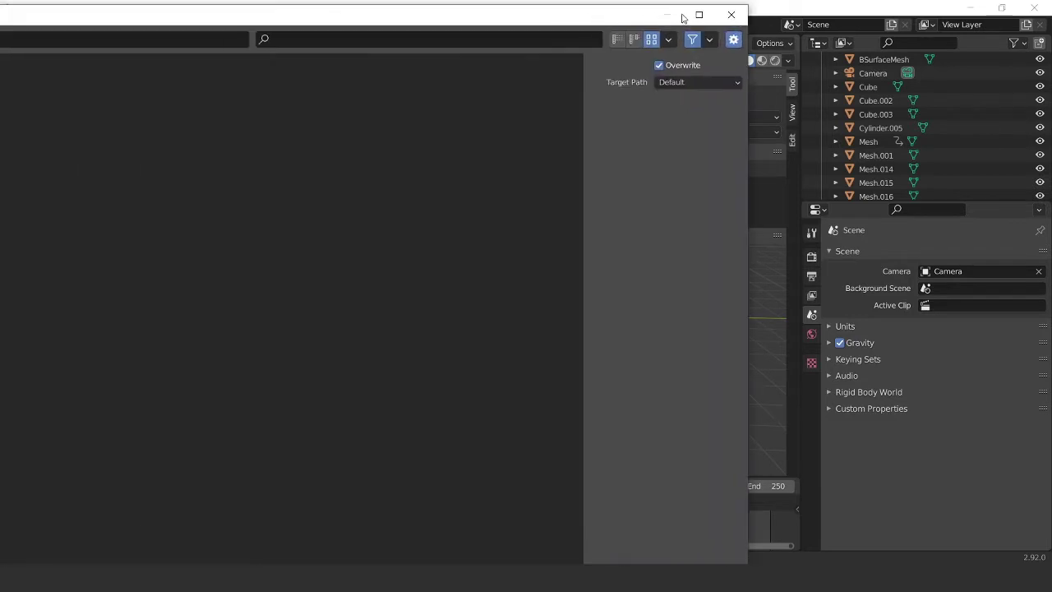
left_click(699, 15)
double_click(259, 95)
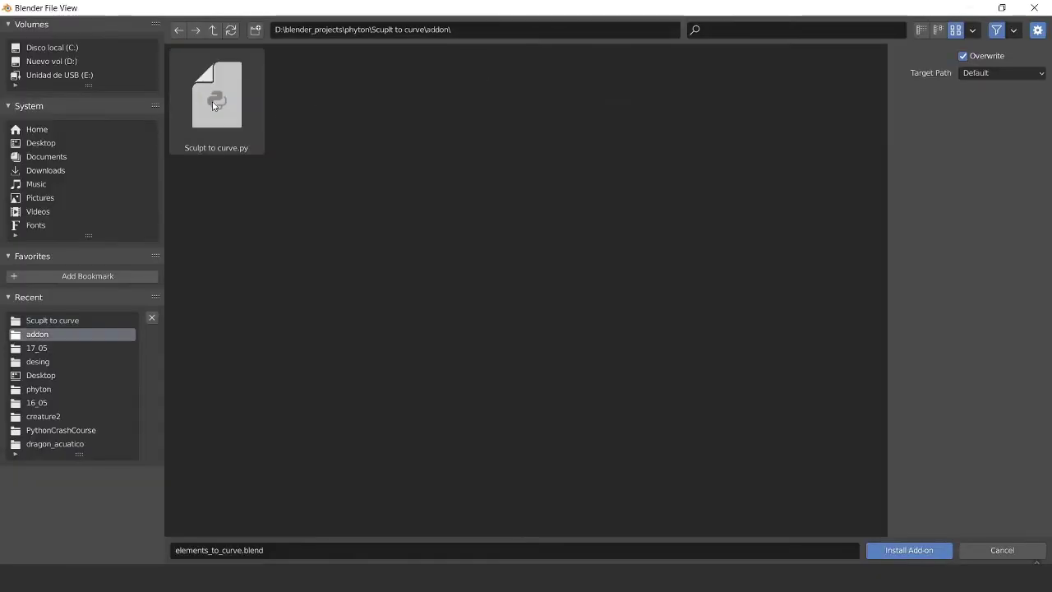
left_click(228, 88)
double_click(252, 107)
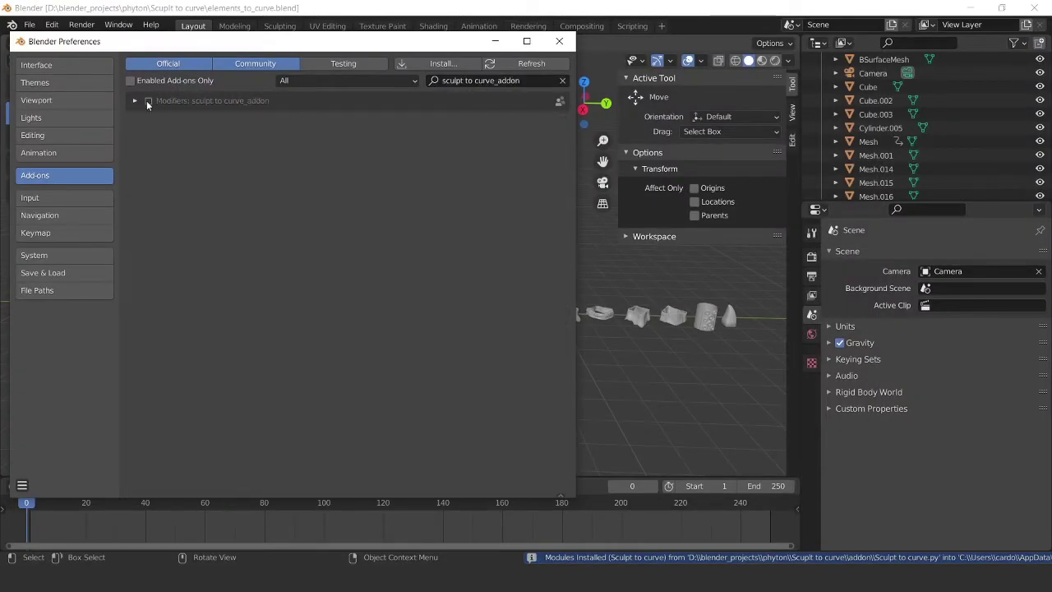
left_click(148, 101)
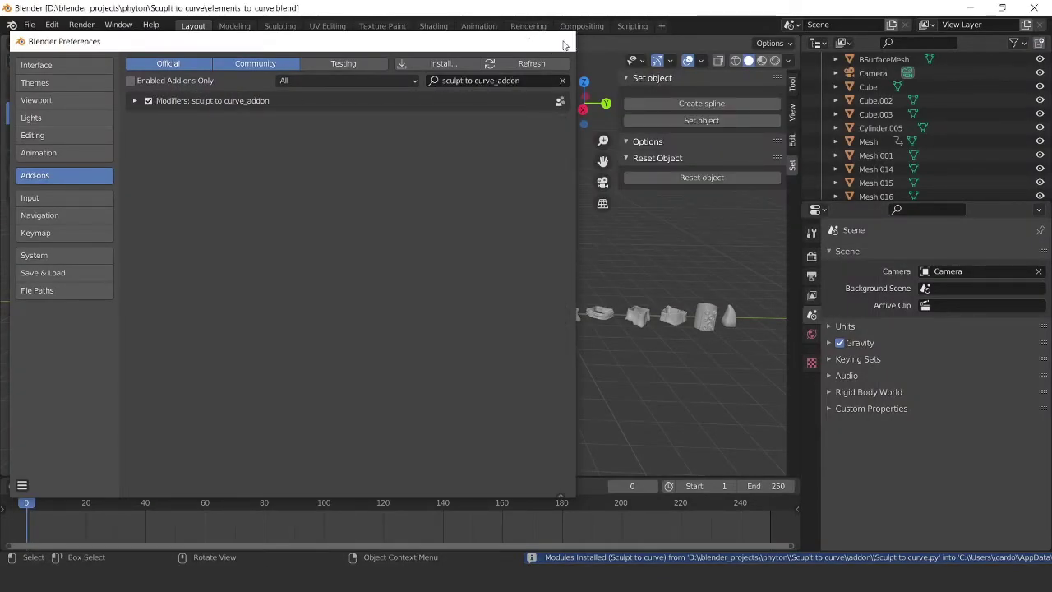
left_click(562, 42)
middle_click_drag(305, 232, 456, 218)
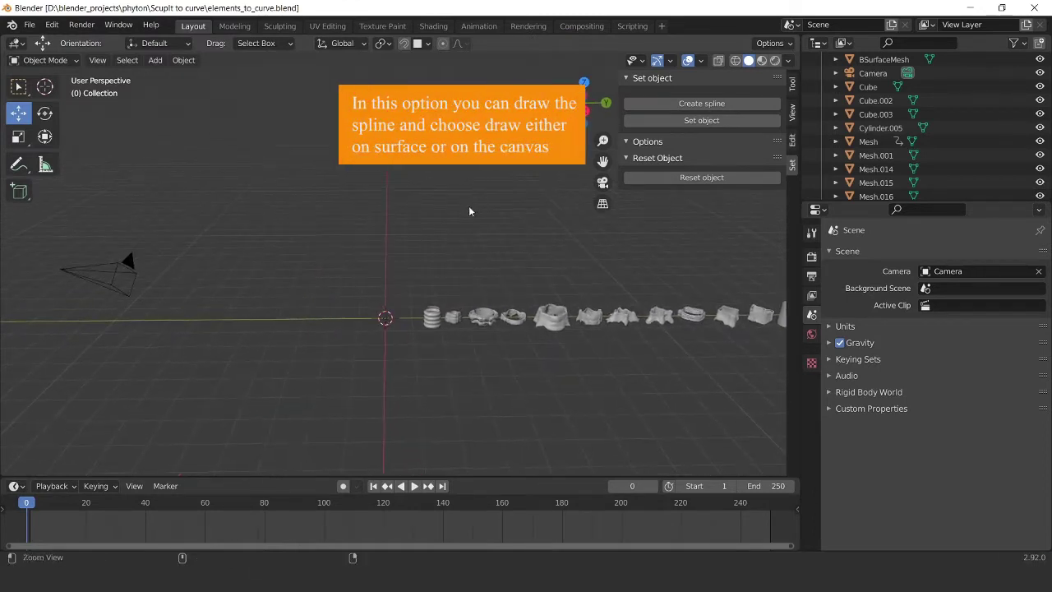
Step: Draw a freehand Bezier curve with a curled end, left of the sculpted parts, using Create spline
mouse_move(473, 176)
middle_mouse_down()
mouse_move(437, 200)
mouse_move(434, 216)
middle_mouse_up()
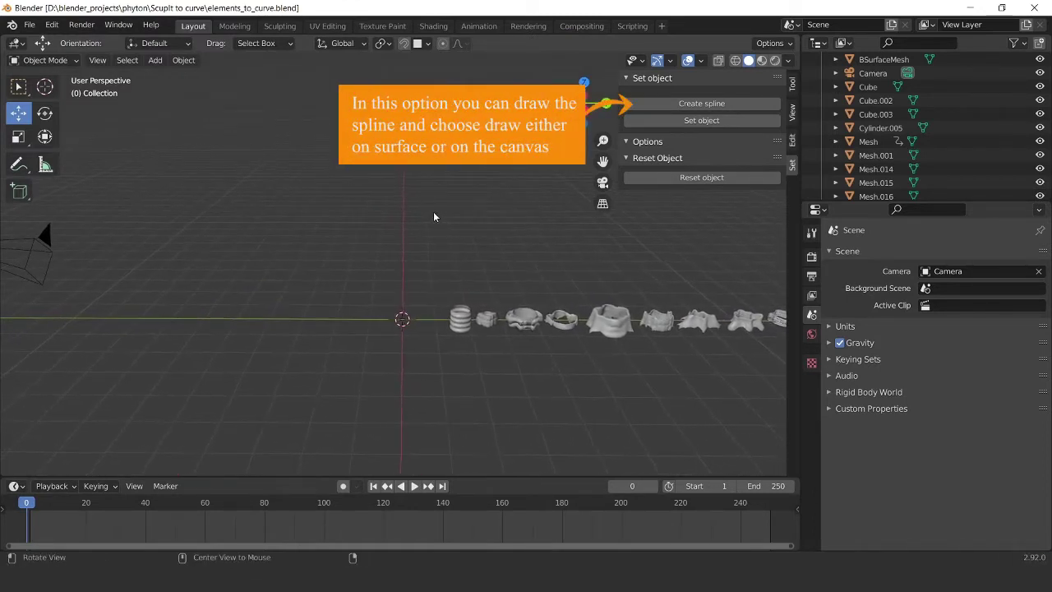
left_click(693, 104)
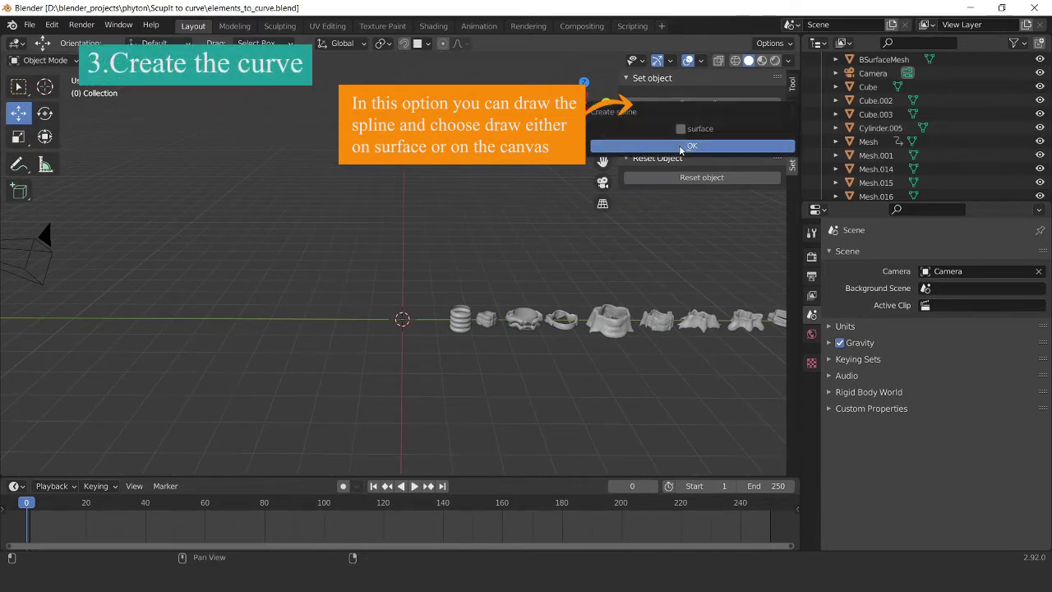
left_click(682, 147)
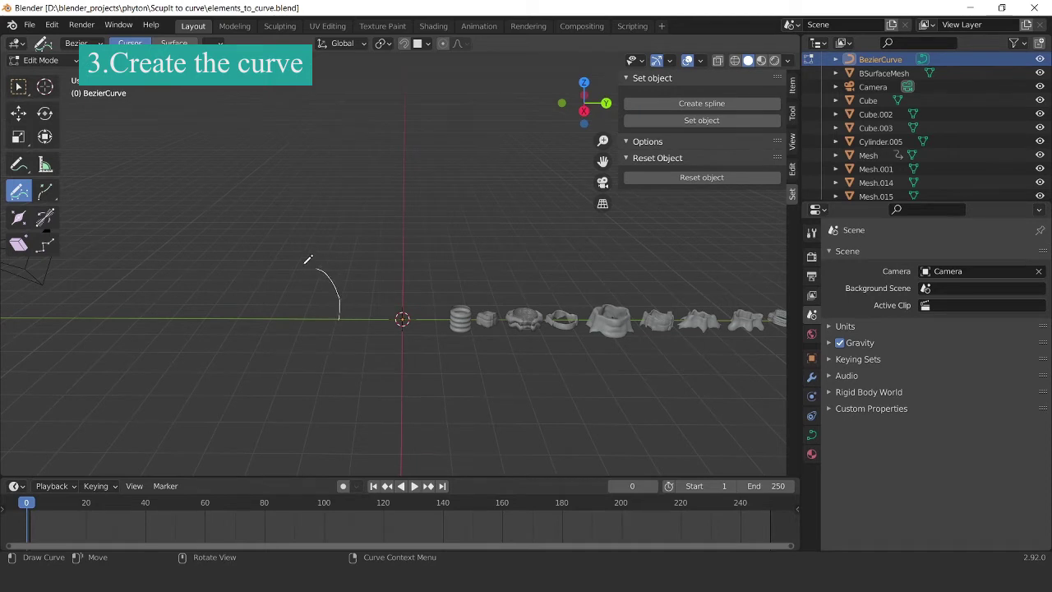
left_click_drag(156, 255, 175, 273)
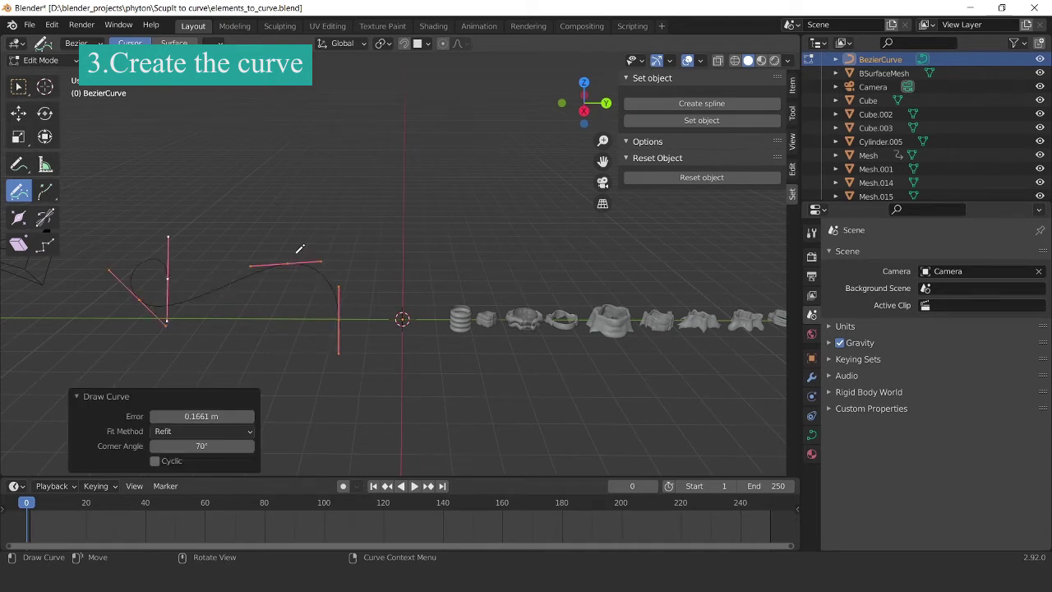
key("Tab")
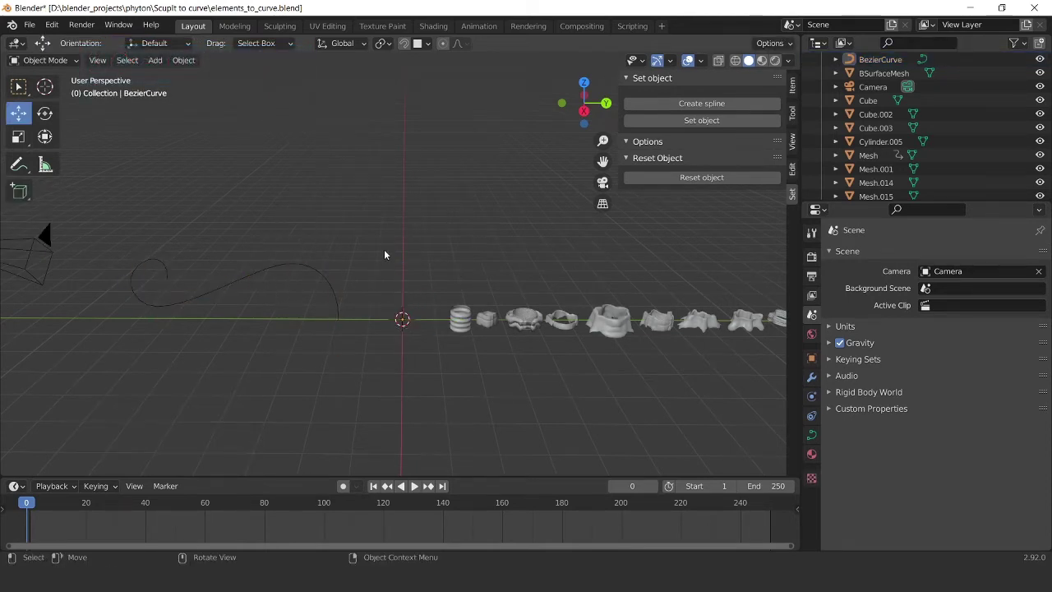
mouse_move(384, 254)
middle_mouse_down()
mouse_move(282, 255)
mouse_move(198, 286)
mouse_move(356, 310)
middle_mouse_up()
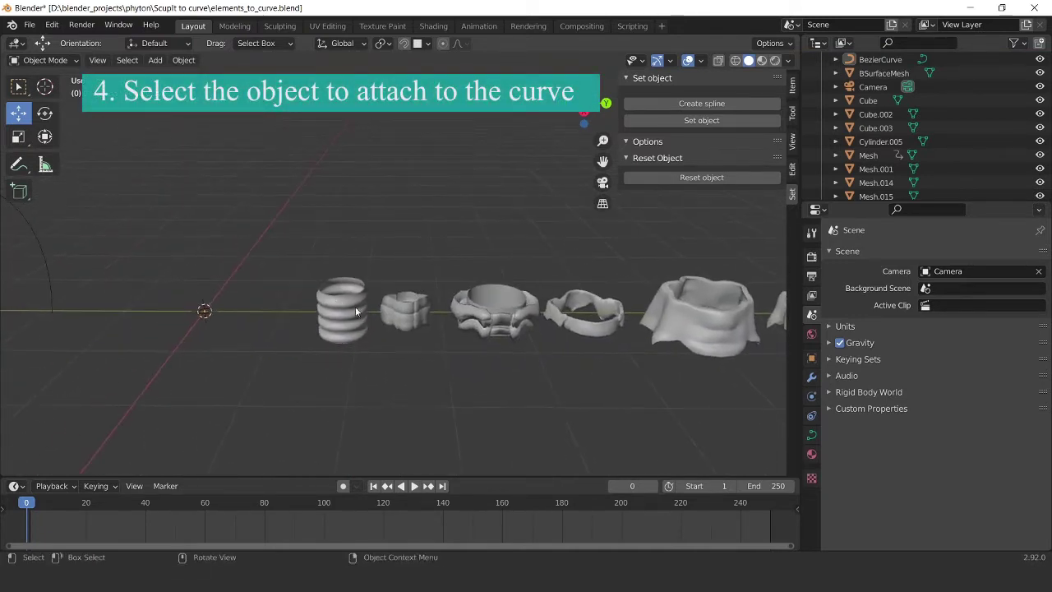
Step: Select the ribbed coil Cube.003 and set it as the object to attach to a curve
left_click(341, 319)
middle_click_drag(341, 319, 365, 298)
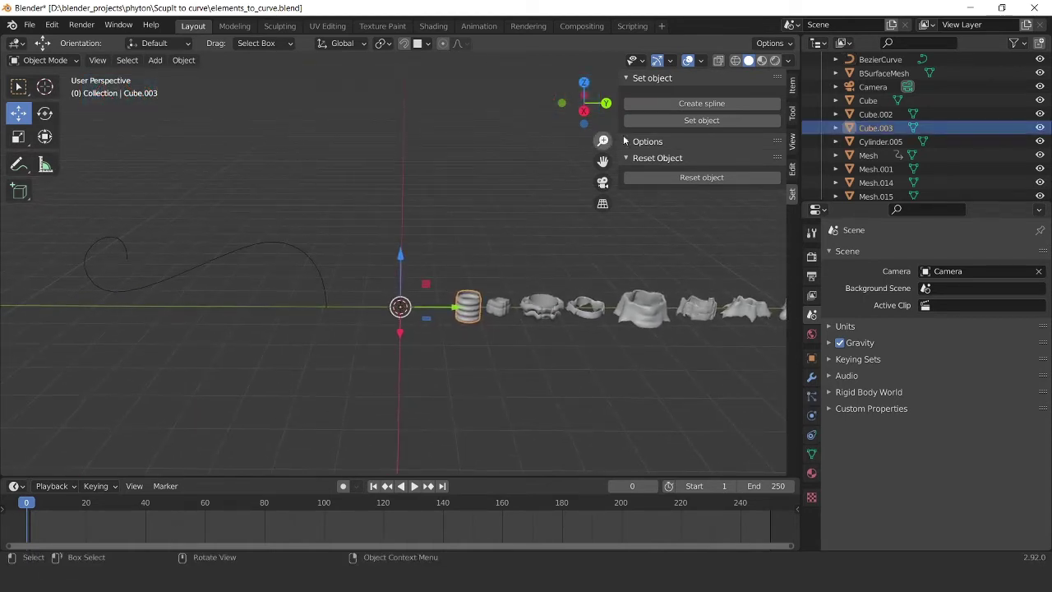
left_click(670, 122)
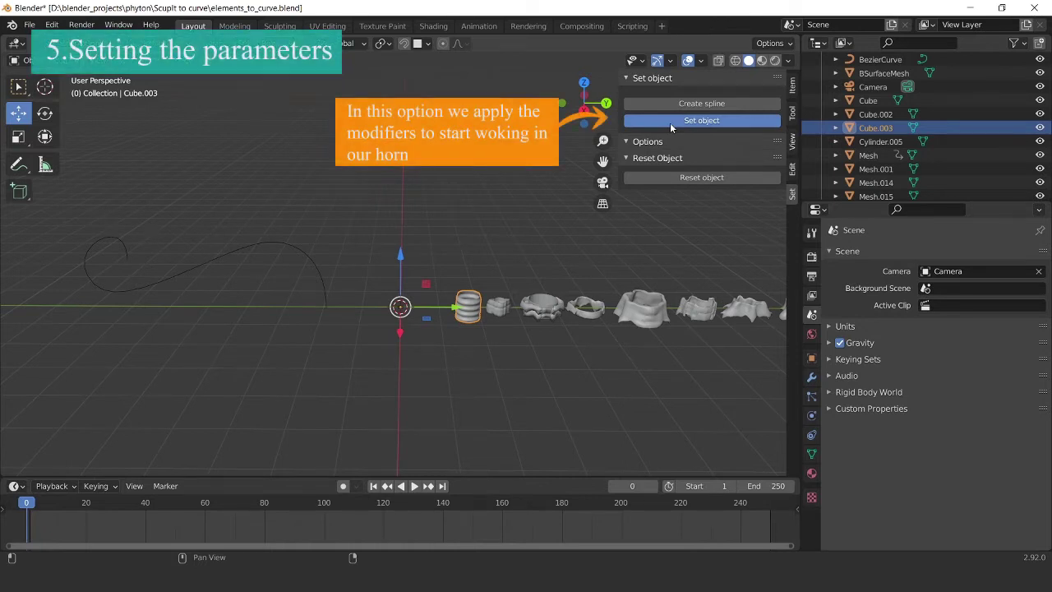
Step: Pick BezierCurve as the spline Cube.003 follows and turn off Mirror X
left_click(773, 177)
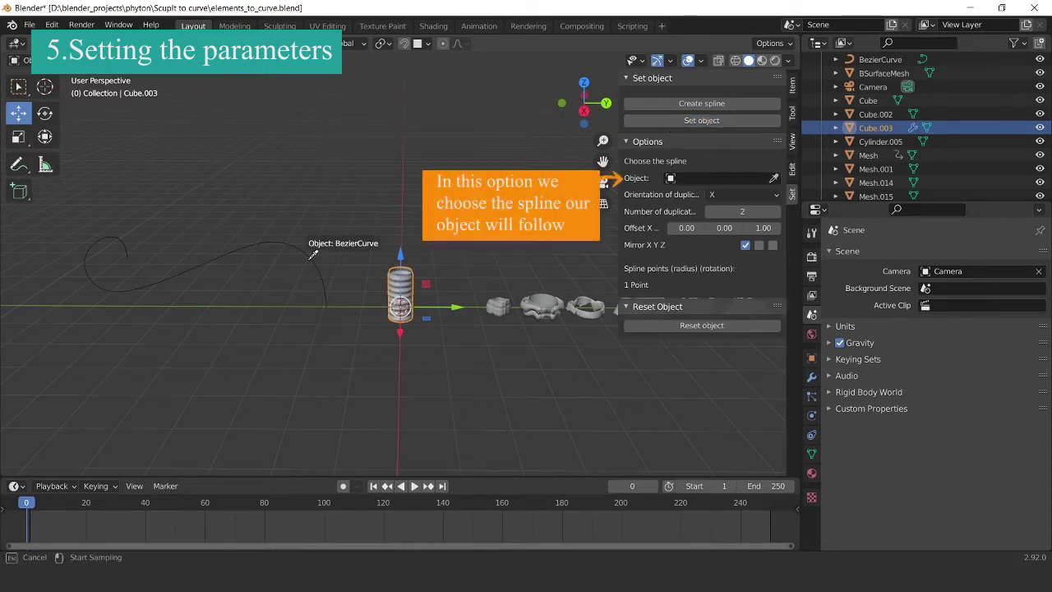
left_click(313, 255)
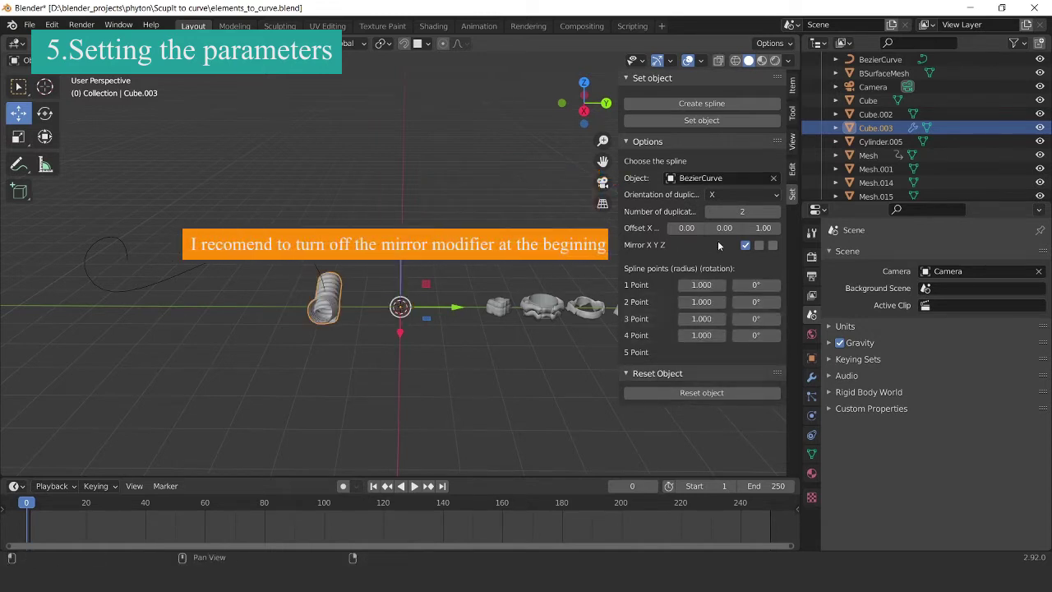
left_click(746, 245)
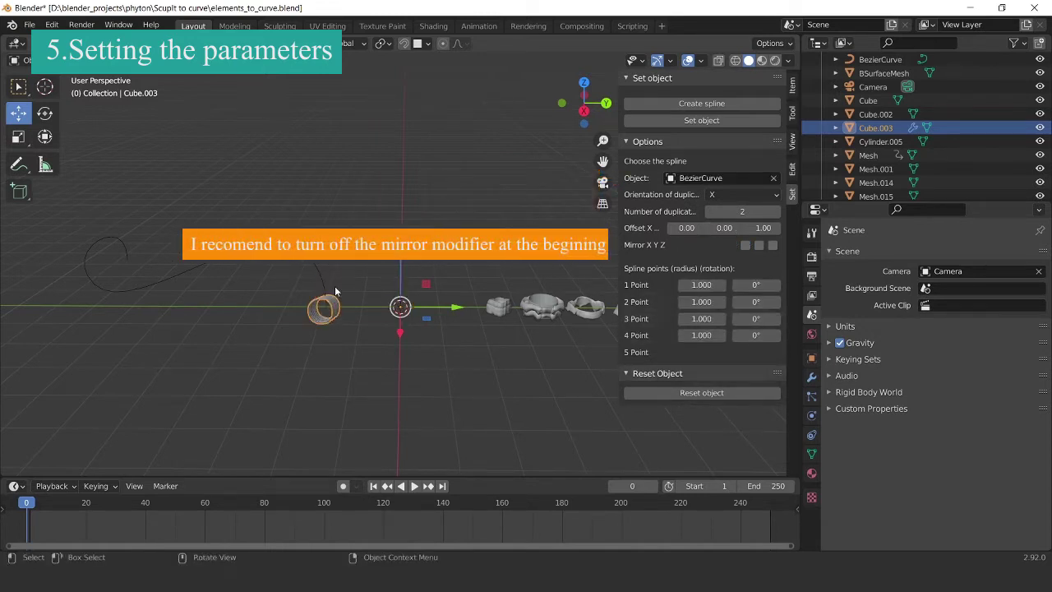
mouse_move(335, 286)
middle_mouse_down()
mouse_move(552, 245)
mouse_move(553, 209)
middle_mouse_up()
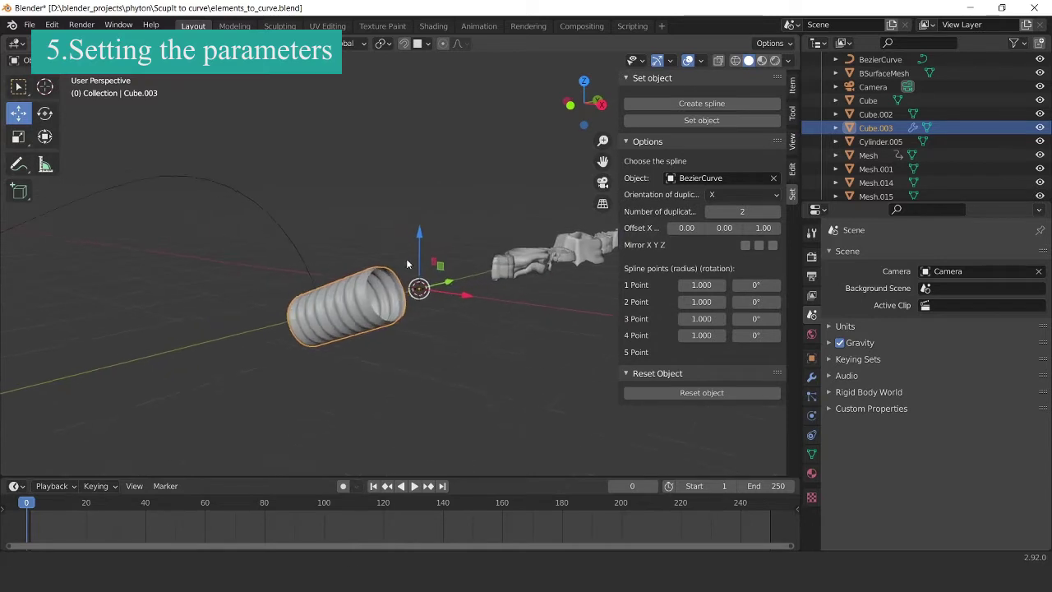
left_click(733, 195)
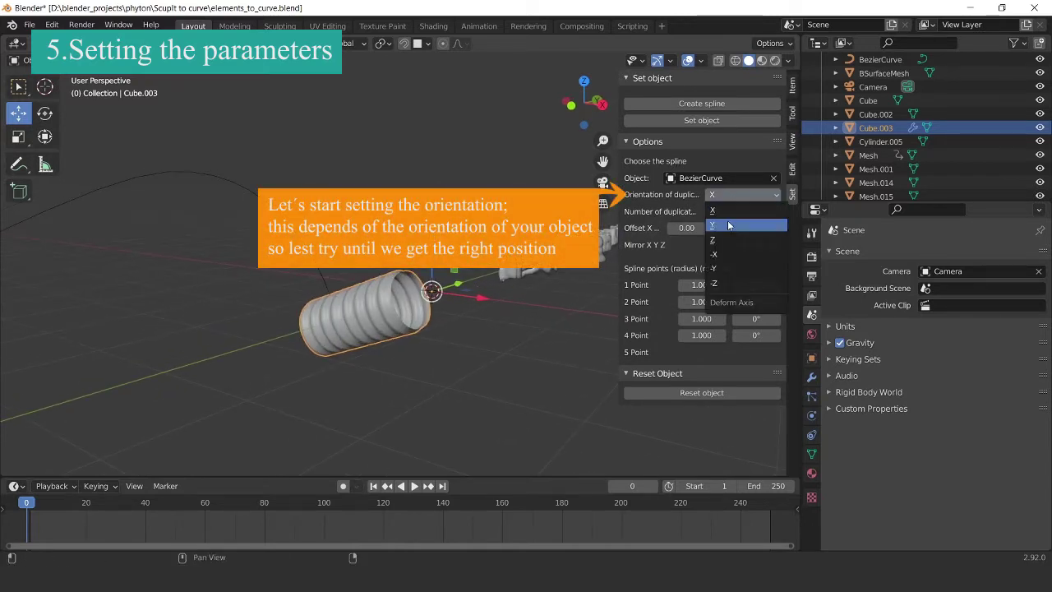
Step: Orient the coil duplicates along Z, keeping Offset Z at 1.00
left_click(729, 225)
left_click(740, 195)
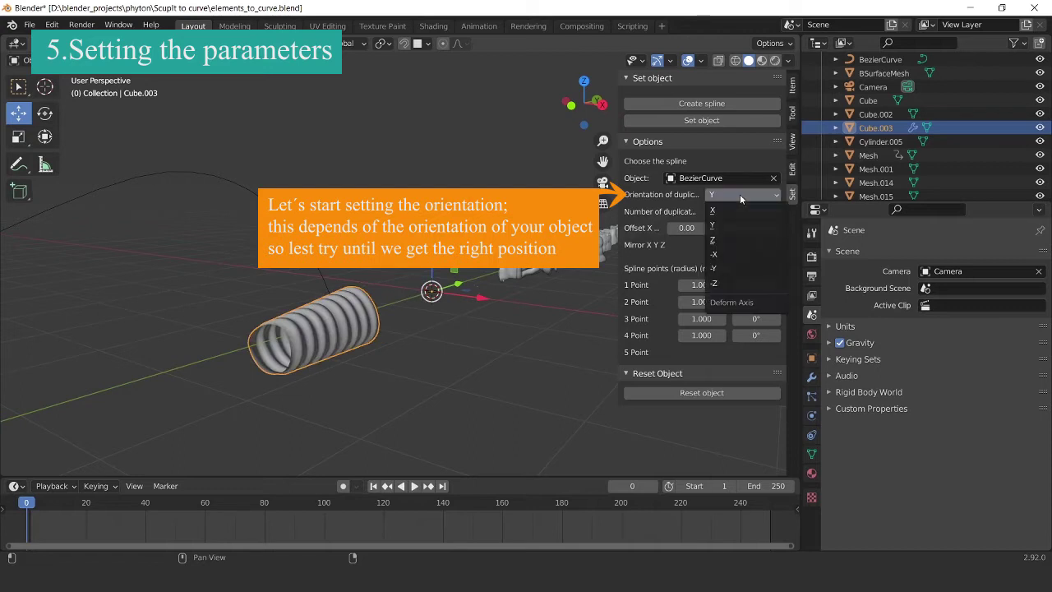
left_click(716, 239)
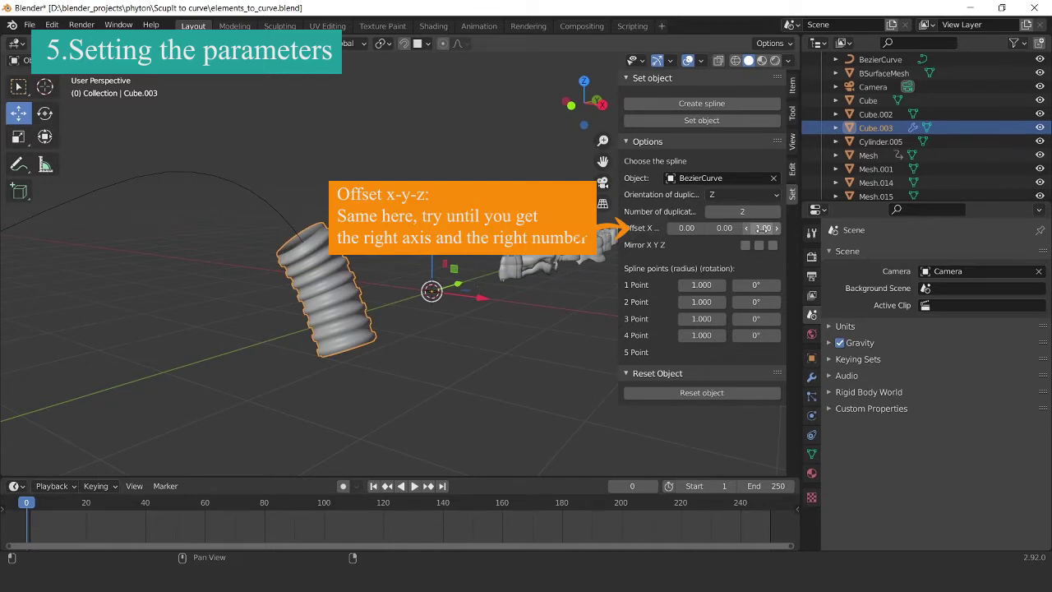
left_click_drag(763, 227, 765, 227)
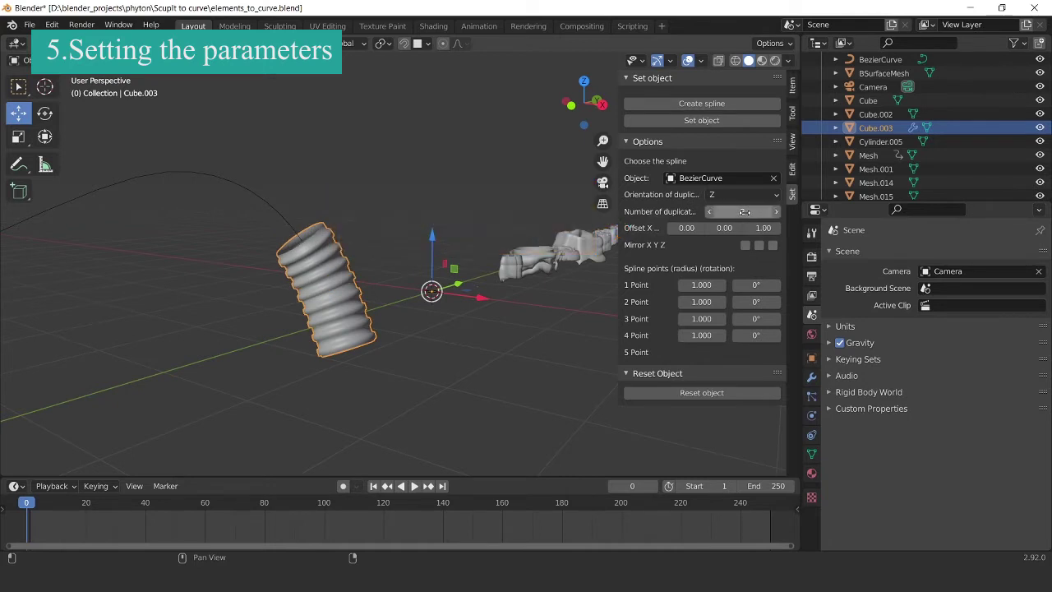
Step: Raise the number of coil duplicates to 16 so the horn runs along the whole curve
left_click_drag(744, 211, 748, 211)
mouse_move(257, 210)
middle_mouse_down()
mouse_move(363, 241)
mouse_move(355, 224)
middle_mouse_up()
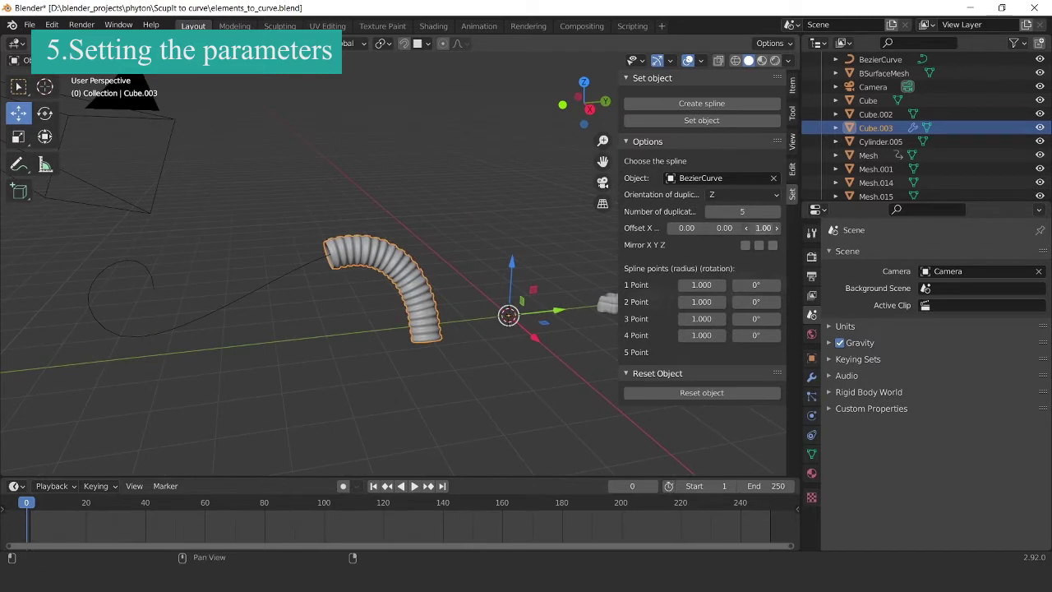
mouse_move(763, 228)
left_mouse_down()
mouse_move(790, 211)
mouse_move(723, 211)
left_mouse_up()
mouse_move(429, 231)
middle_mouse_down("shift")
mouse_move(426, 240)
mouse_move(255, 237)
mouse_move(275, 266)
middle_mouse_up("shift")
left_click(425, 240)
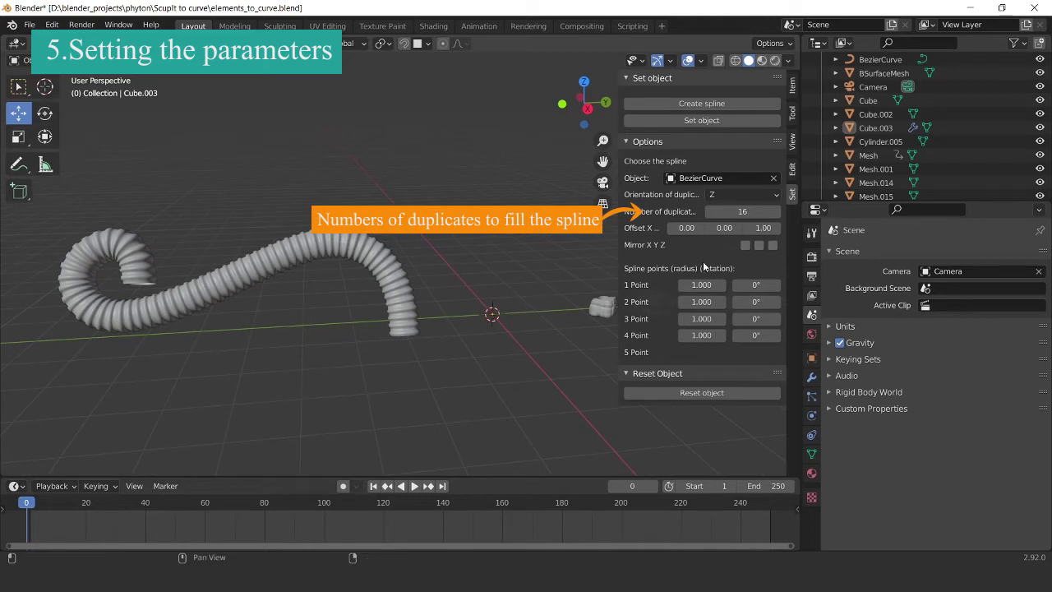
mouse_move(460, 258)
middle_mouse_down()
mouse_move(480, 252)
mouse_move(447, 257)
middle_mouse_up()
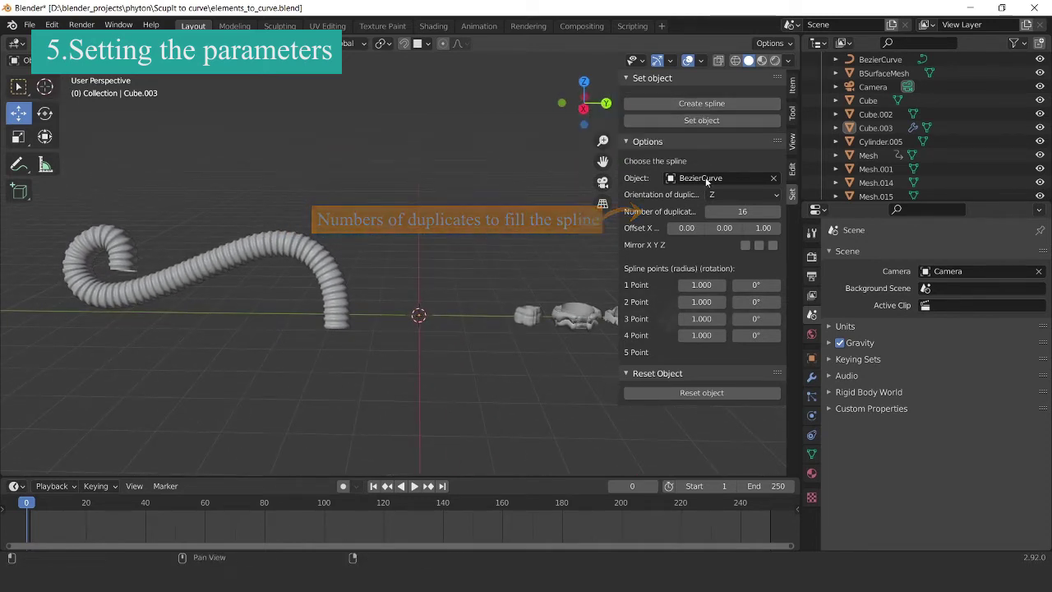
Step: Mirror the coil on Y and taper it with spline point radii 1.600, 1.800, 0.900 and 0.000
left_click(759, 246)
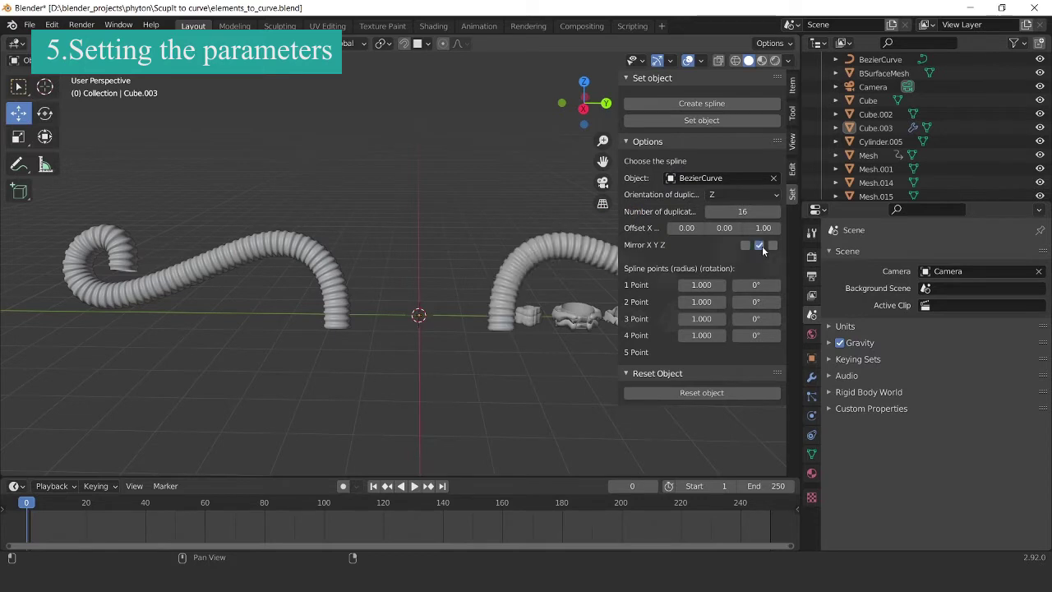
mouse_move(505, 238)
middle_mouse_down()
mouse_move(473, 265)
mouse_move(481, 269)
mouse_move(401, 259)
mouse_move(466, 244)
mouse_move(429, 246)
middle_mouse_up()
left_click(431, 254)
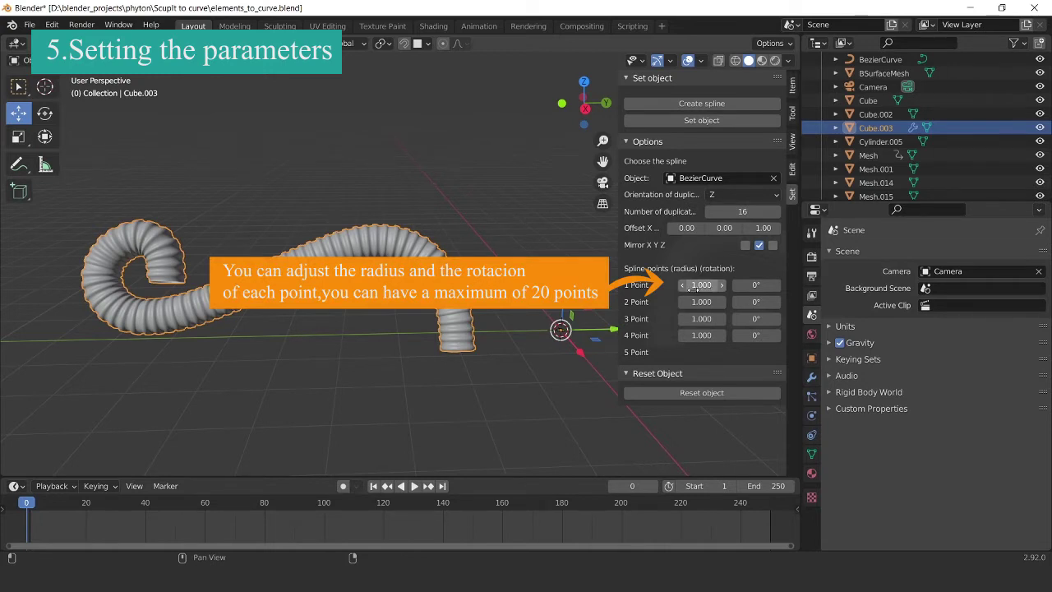
mouse_move(701, 284)
left_mouse_down()
mouse_move(751, 284)
mouse_move(718, 302)
mouse_move(750, 302)
mouse_move(693, 319)
mouse_move(693, 335)
mouse_move(669, 334)
left_mouse_up()
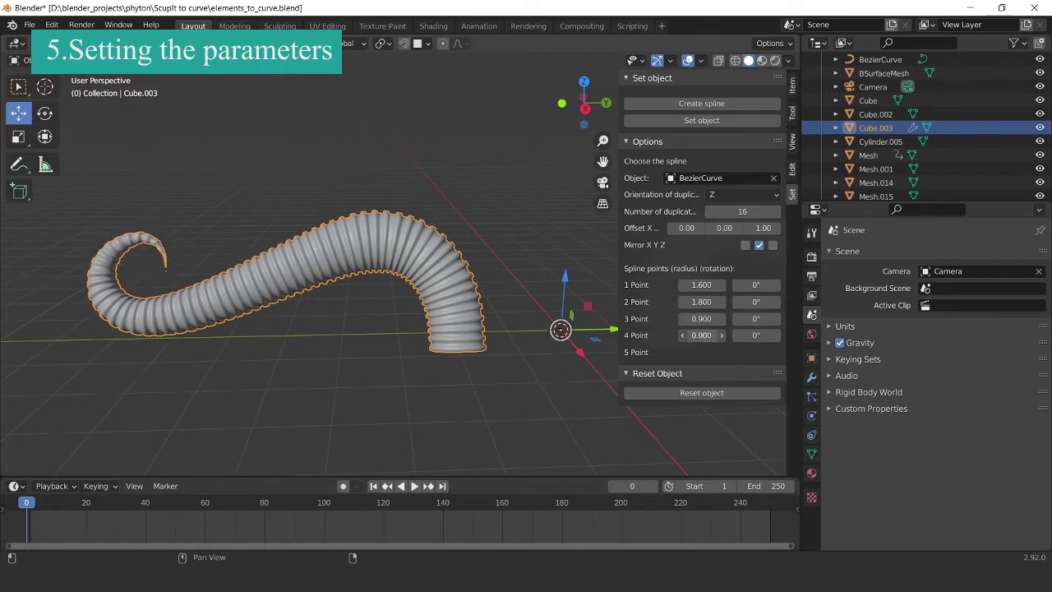
mouse_move(473, 352)
middle_mouse_down()
mouse_move(481, 324)
mouse_move(429, 182)
mouse_move(528, 178)
middle_mouse_up()
left_click(425, 146)
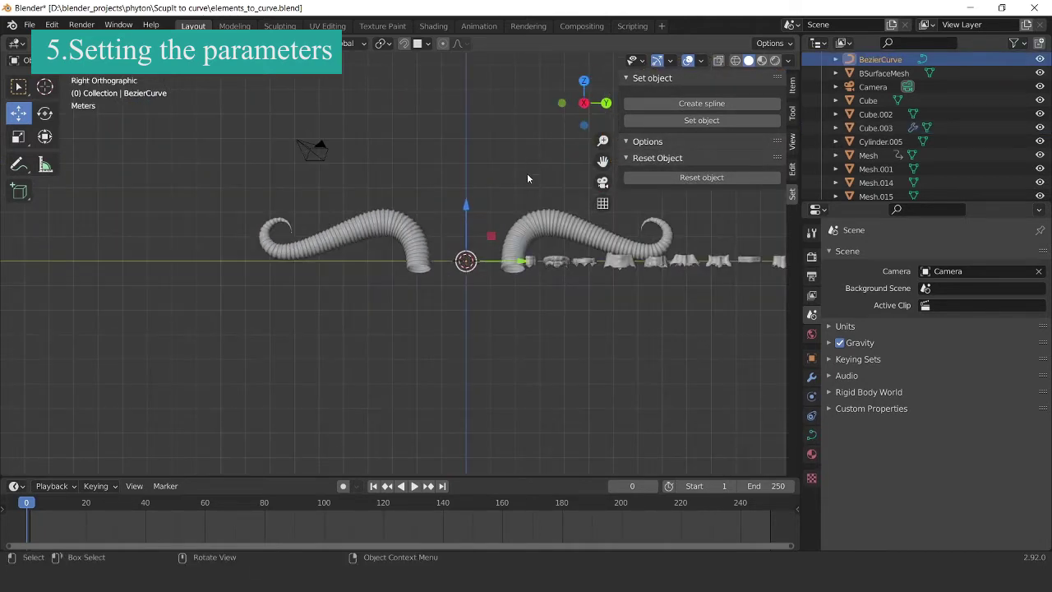
Step: In Edit Mode, box-select the left curve's control points and move them to a new position
key("Tab")
scroll(459, 239, "up", 2)
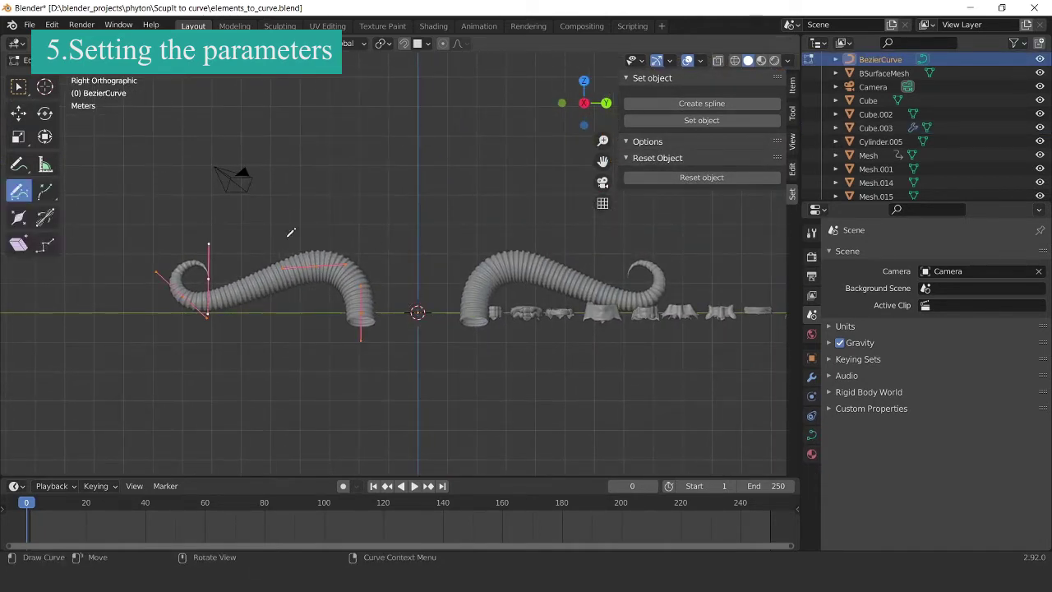
left_click(20, 113)
left_click_drag(144, 209, 414, 348)
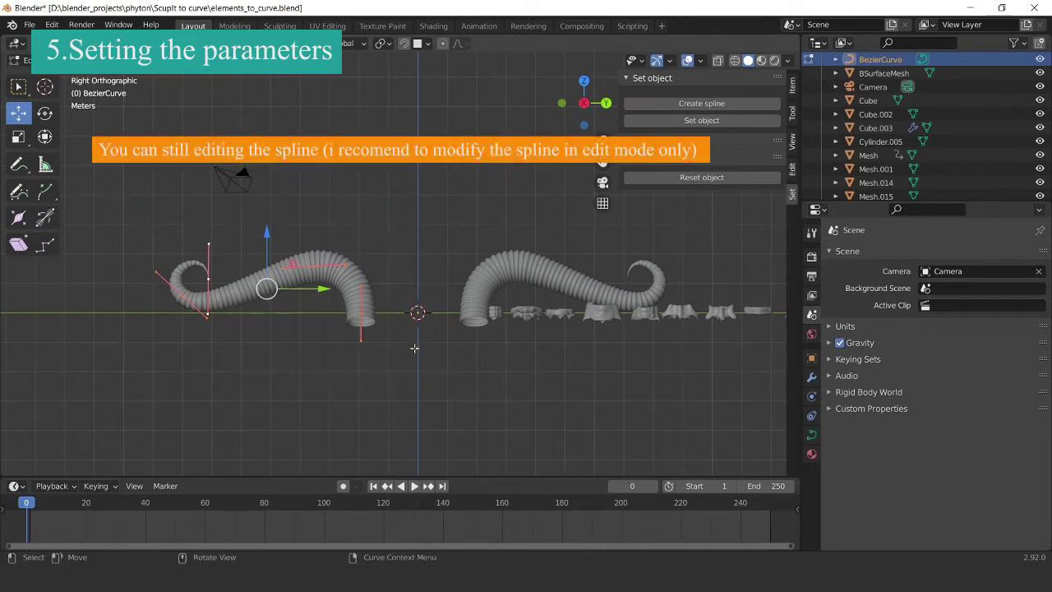
key("g")
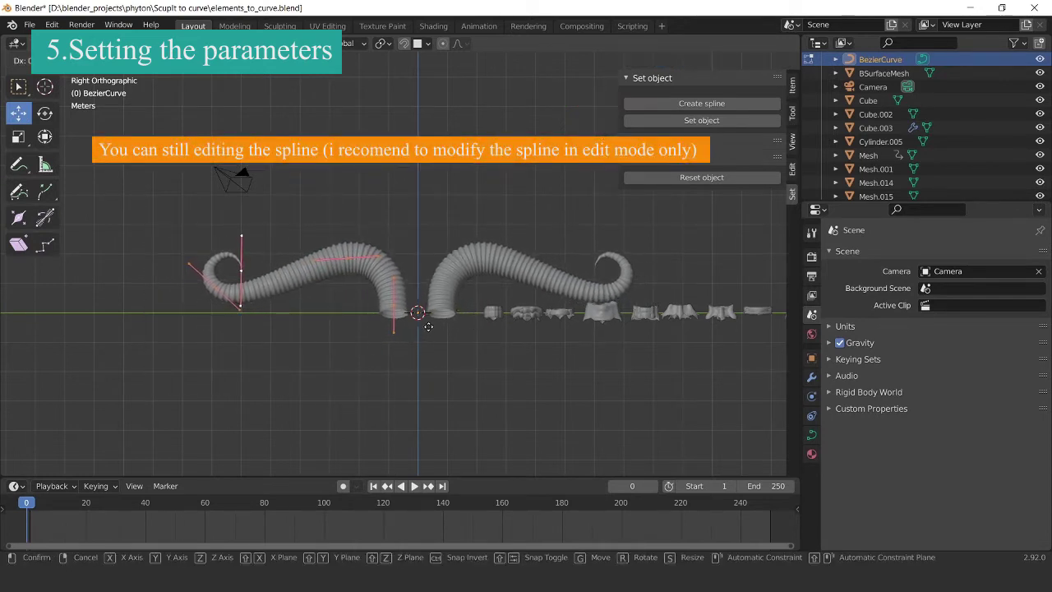
left_click(429, 327)
Step: Rotate the curve's end-point handle to bend the tip upward
left_click(275, 273)
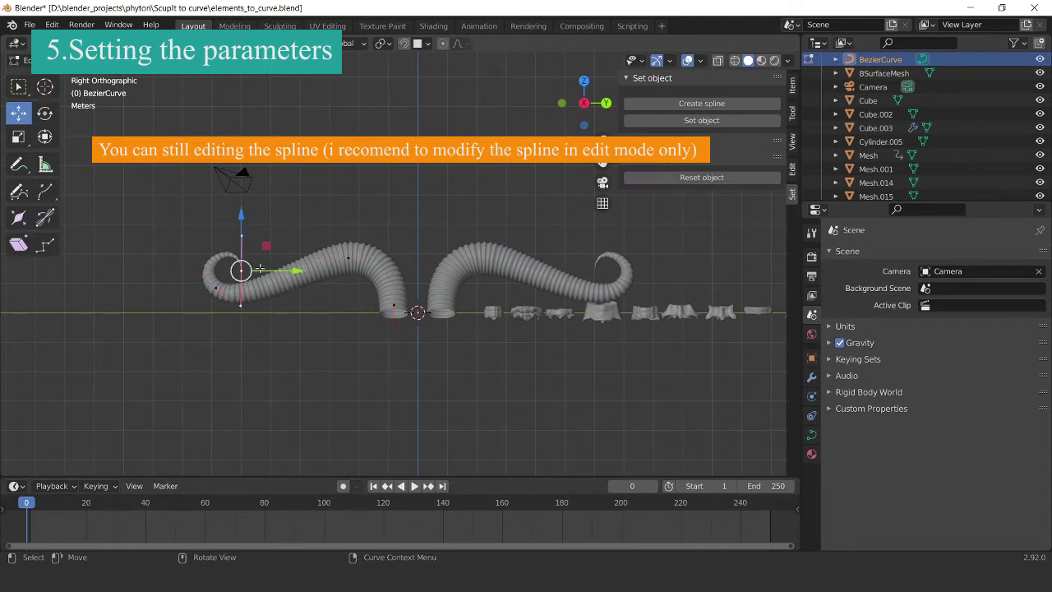
key("r")
left_click(299, 243)
key("r")
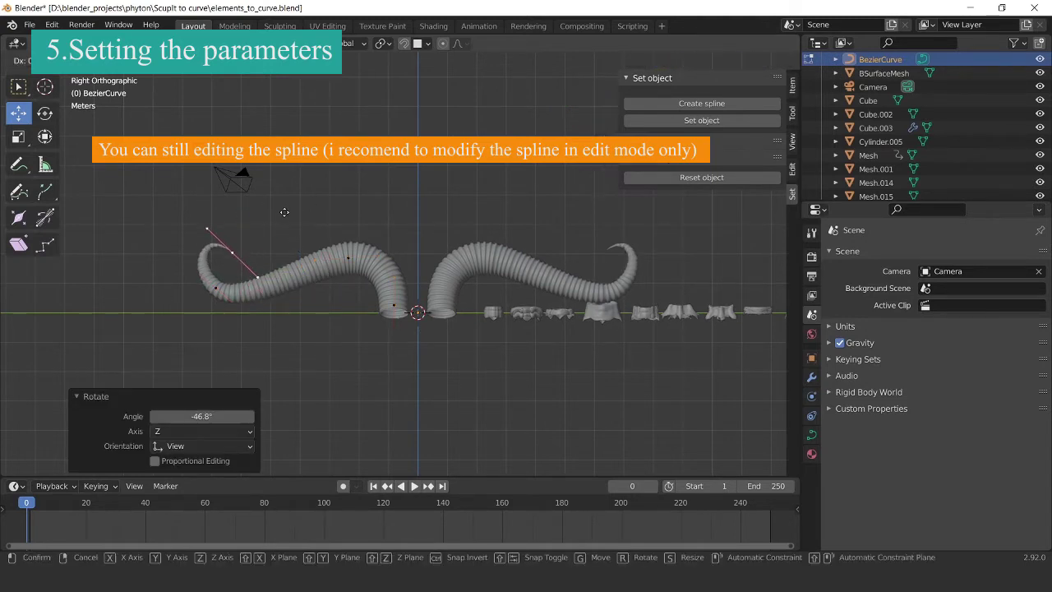
left_click(296, 207)
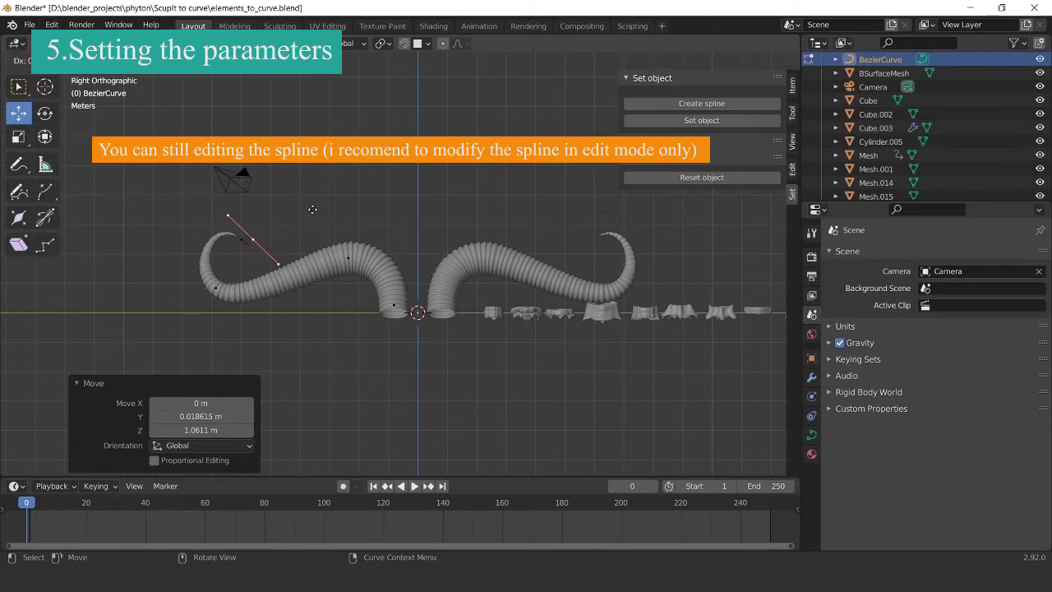
Step: Extrude a new end point past the tube, rotate and shorten its handle, and return to Object Mode
left_click(344, 214)
key("r")
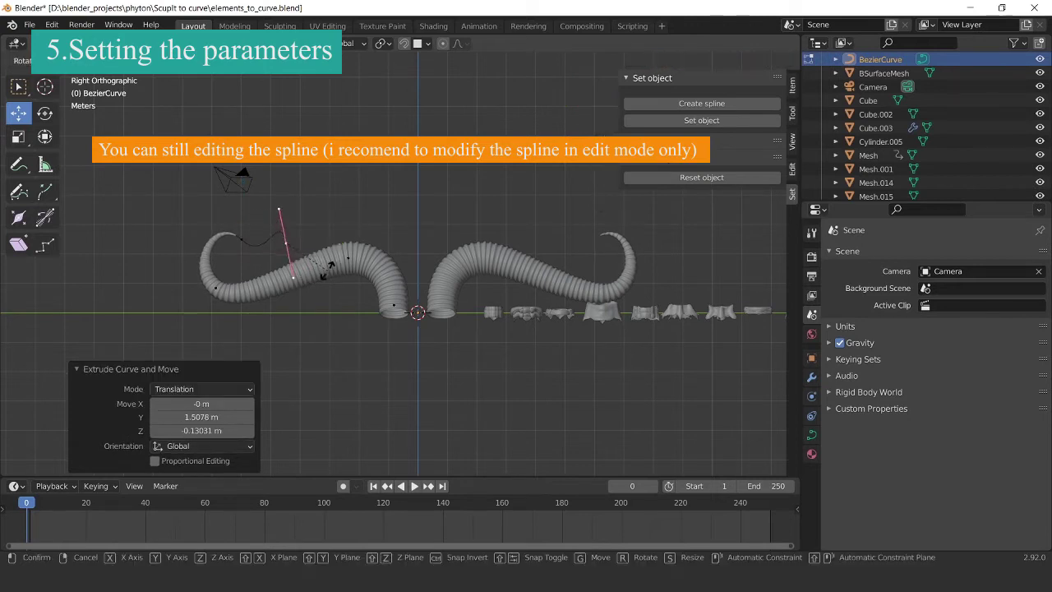
left_click(288, 234)
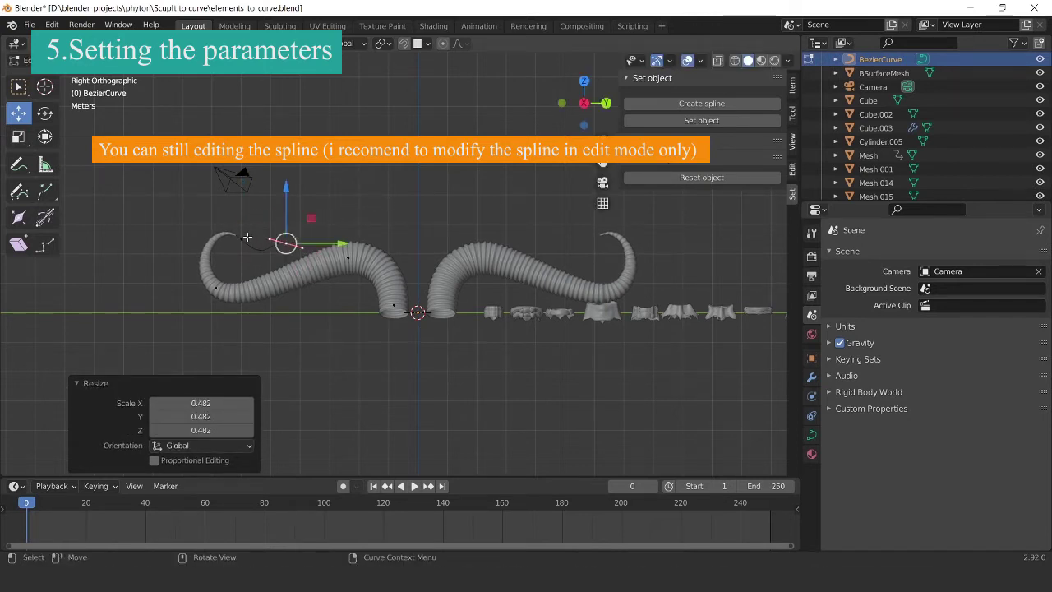
key("r")
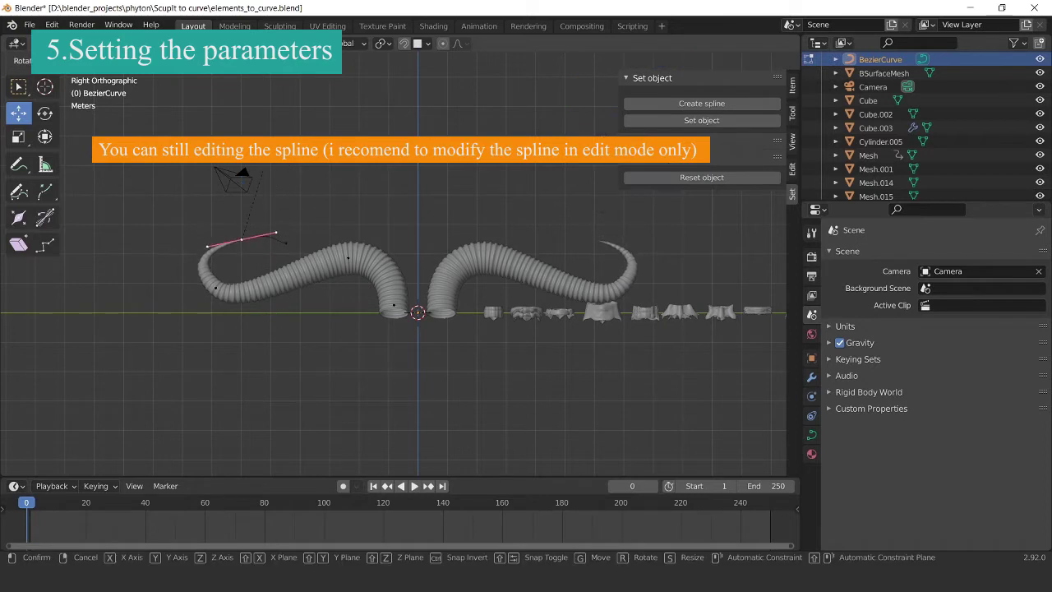
left_click(297, 207)
key("r")
left_click(297, 207)
key("g")
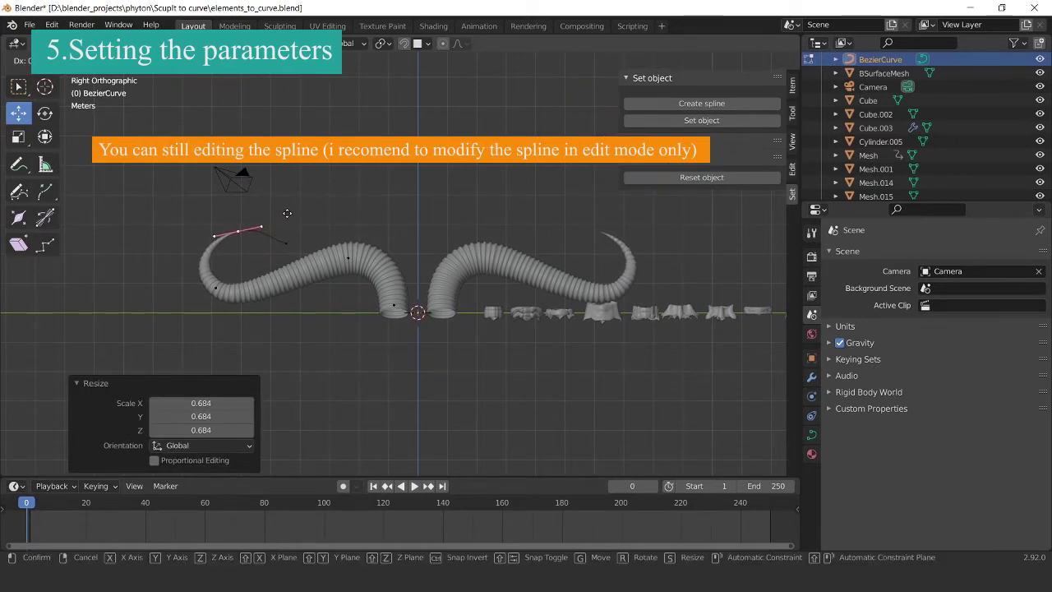
key("Escape")
key("Tab")
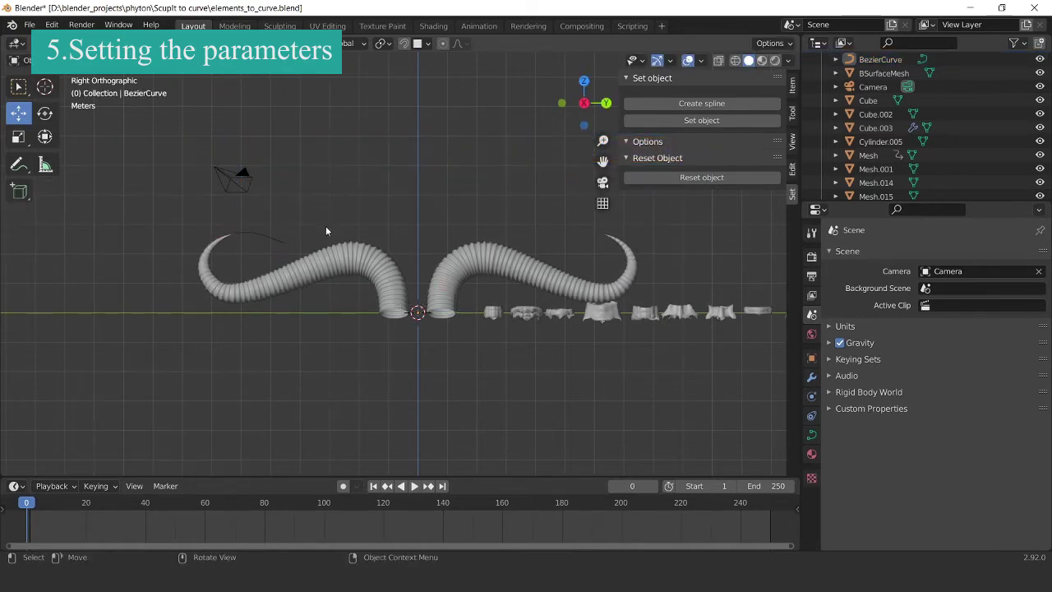
Step: Give Cube.003 19 duplicates, a 4th point radius of 1.6 and a 2nd point radius of 2.6
left_click(329, 254)
scroll(334, 266, "up", 3)
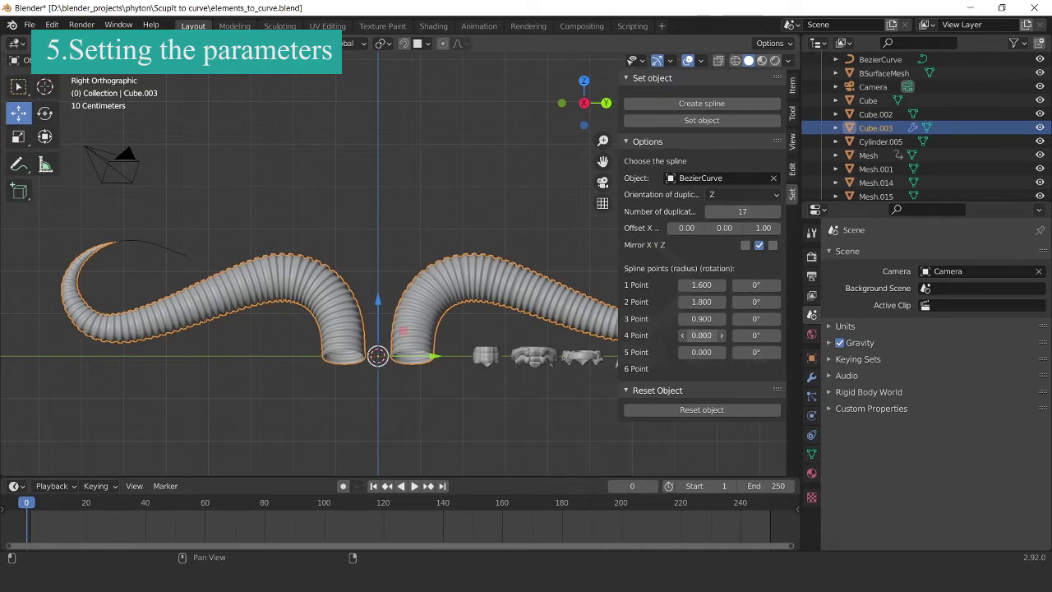
left_click_drag(701, 335, 740, 334)
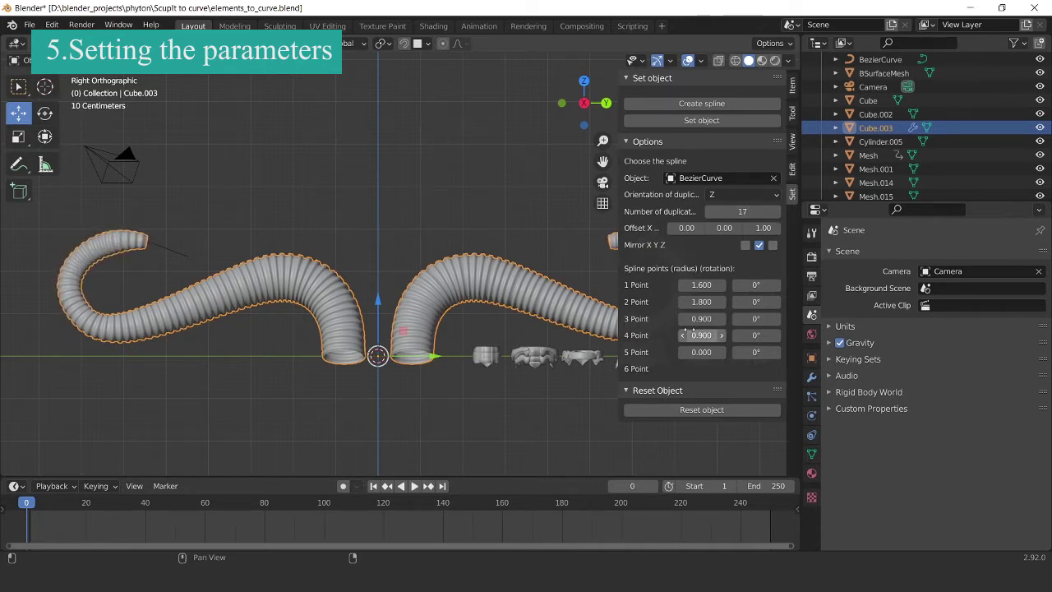
left_click(777, 211)
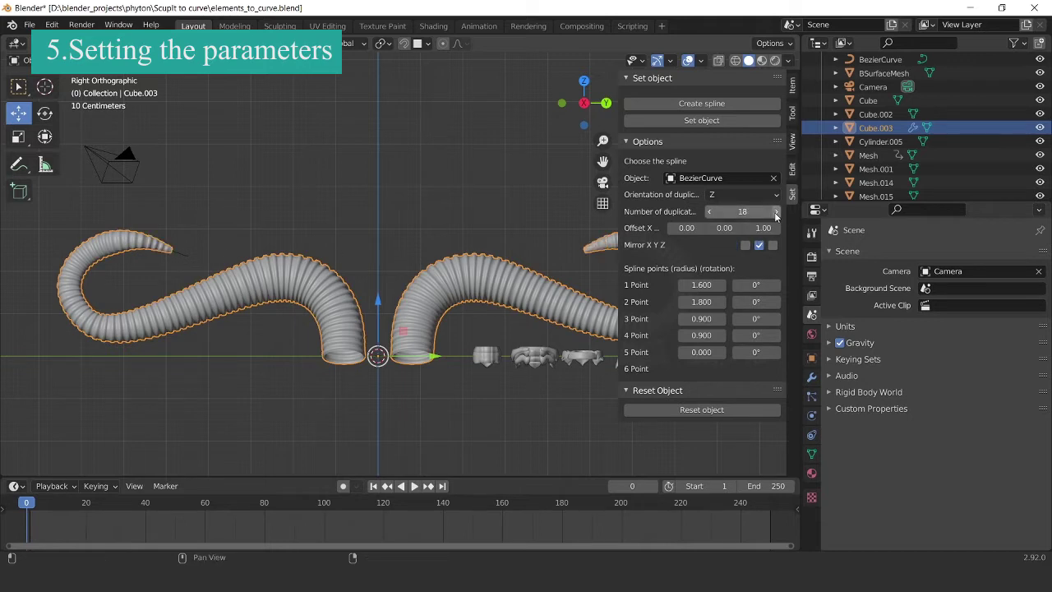
left_click(776, 212)
left_click(377, 224)
mouse_move(377, 225)
middle_mouse_down()
mouse_move(393, 295)
mouse_move(353, 308)
mouse_move(438, 300)
middle_mouse_up()
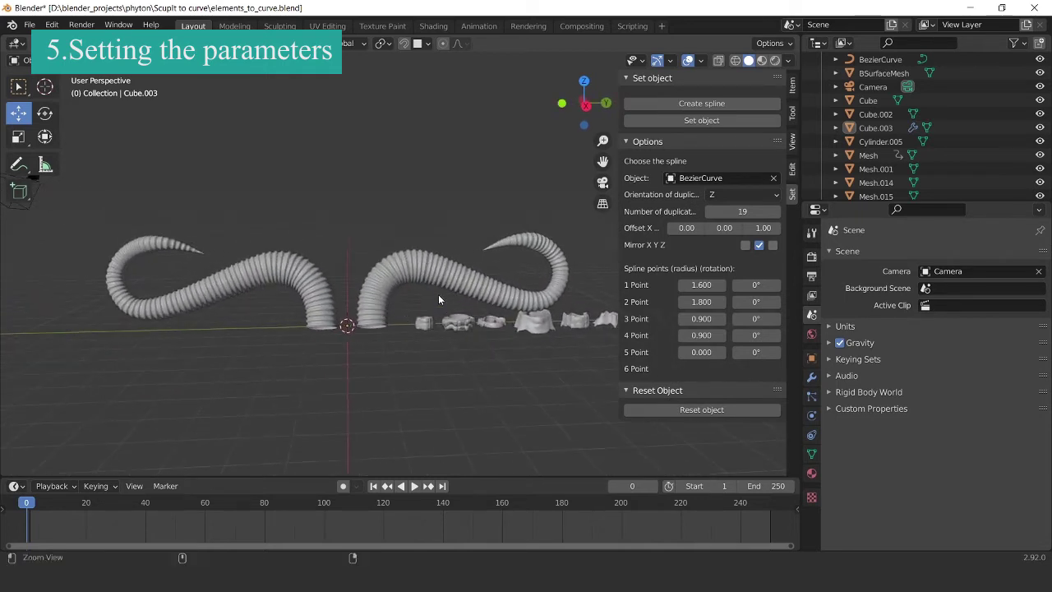
mouse_move(699, 335)
left_mouse_down()
mouse_move(732, 335)
mouse_move(690, 335)
mouse_move(732, 318)
mouse_move(681, 318)
mouse_move(728, 302)
left_mouse_up()
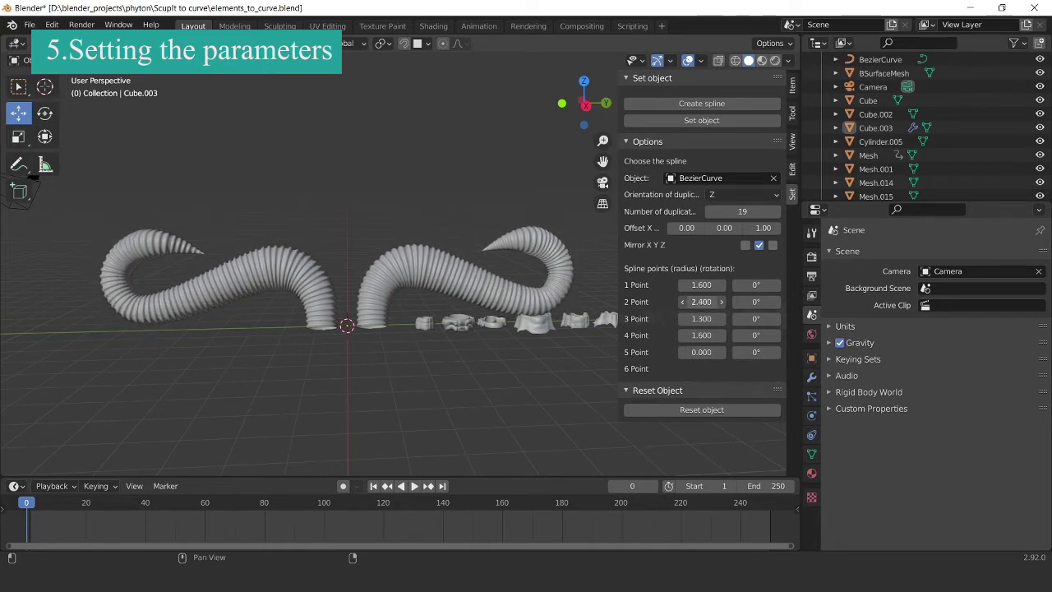
mouse_move(503, 223)
middle_mouse_down("shift")
mouse_move(500, 208)
mouse_move(448, 271)
middle_mouse_up("shift")
left_click(500, 208)
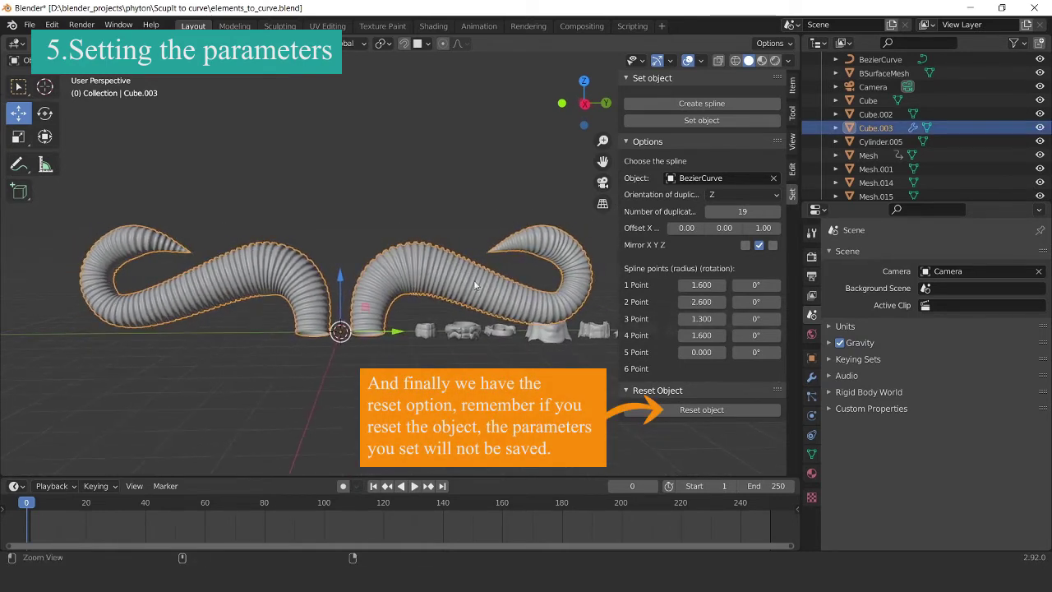
Step: Reset Cube.003's curve deformation and move the piece aside along Y
left_click(699, 410)
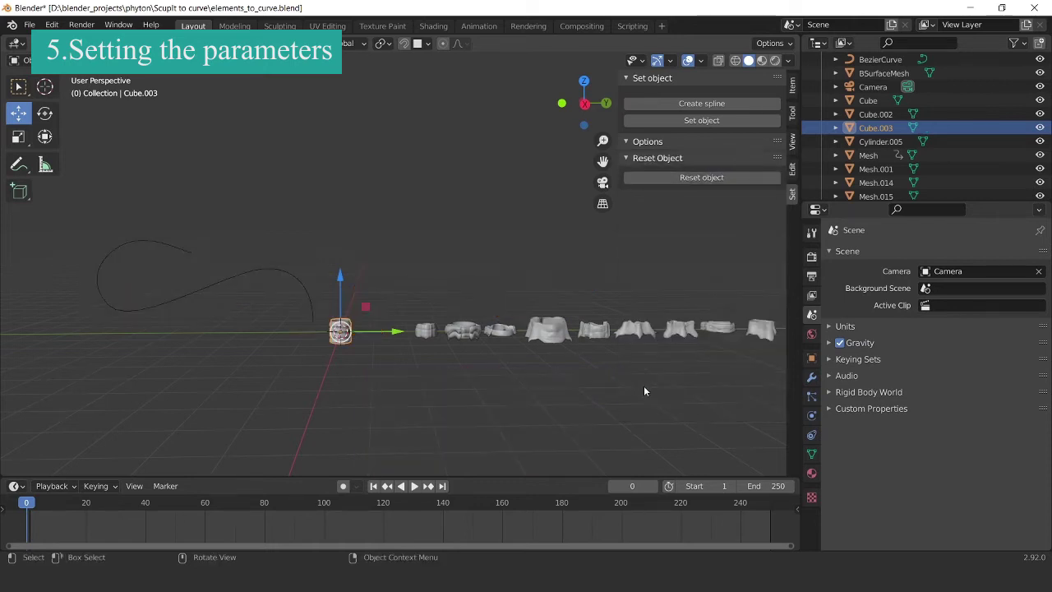
left_click_drag(397, 326, 443, 326)
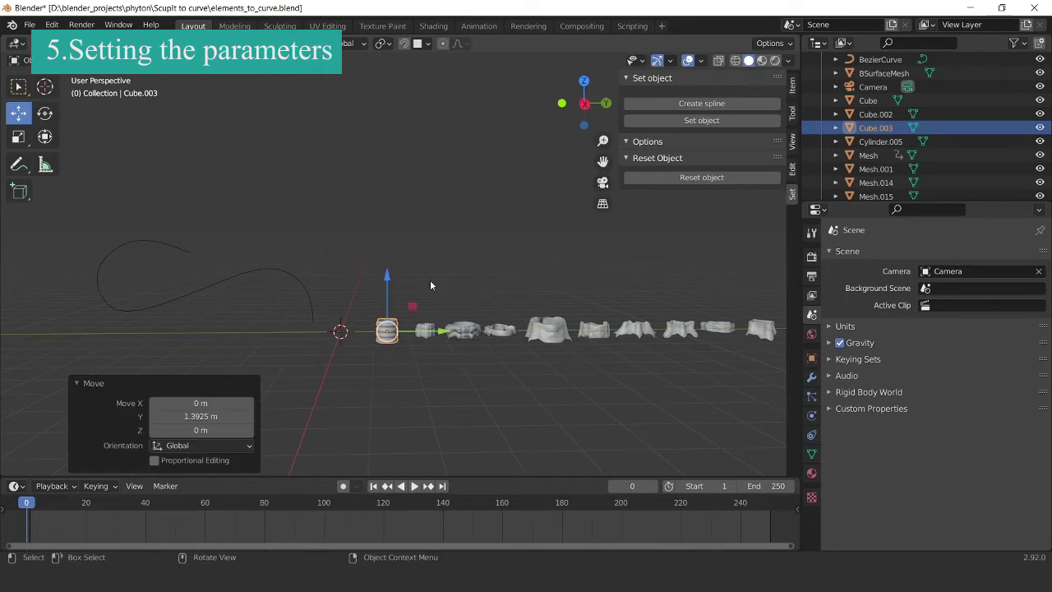
left_click(348, 321)
middle_click_drag(563, 352, 532, 349, "shift")
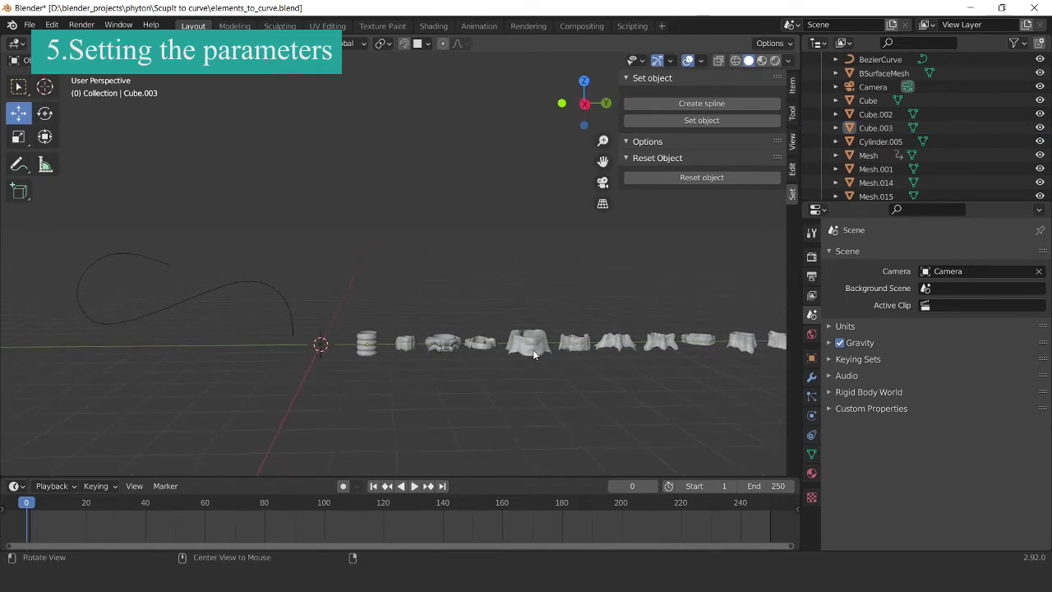
Step: Set Mesh.001 as the object, attach it to BezierCurve, and orient duplicates along Z
left_click(533, 349)
left_click(715, 121)
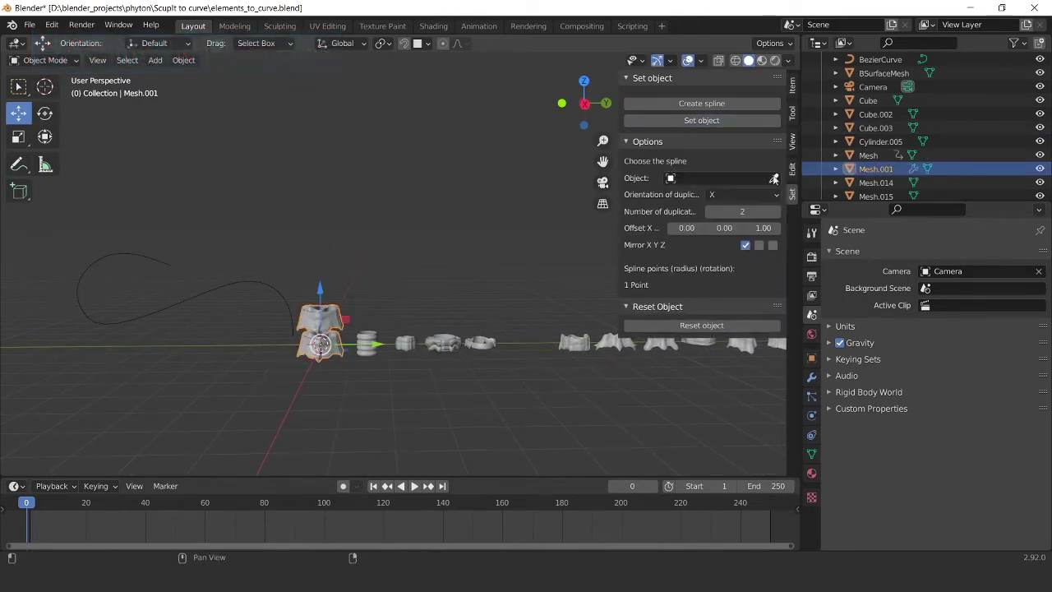
left_click(774, 177)
left_click(279, 280)
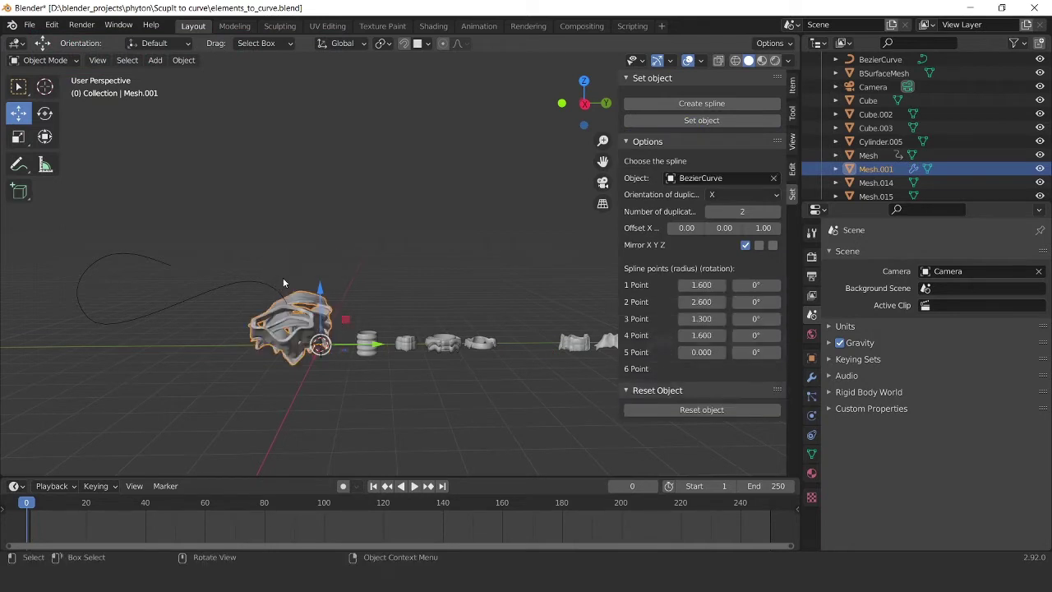
middle_click_drag(283, 277, 337, 268, "shift")
left_click(733, 196)
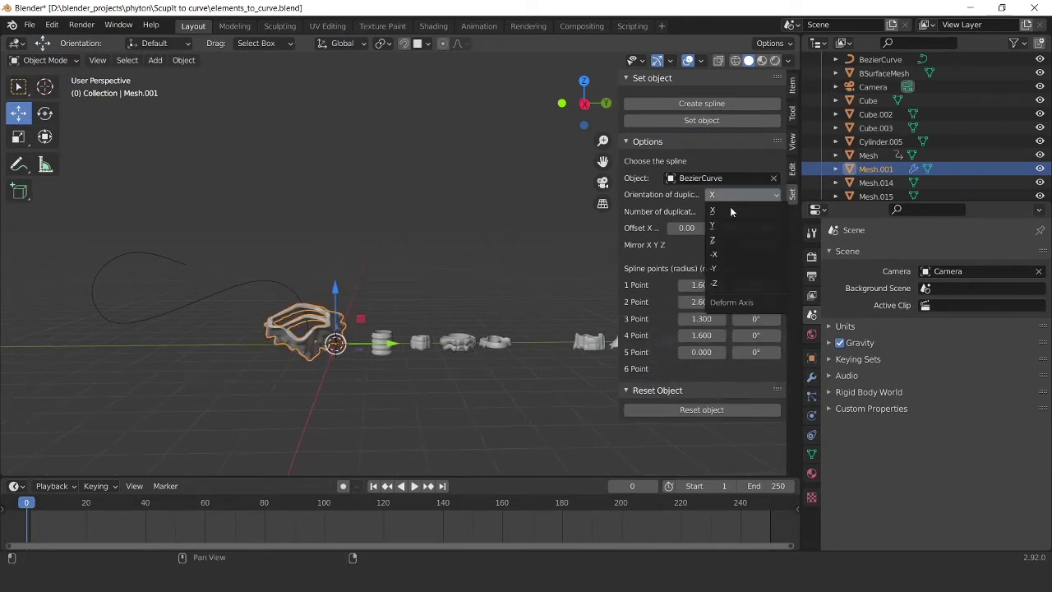
left_click(727, 238)
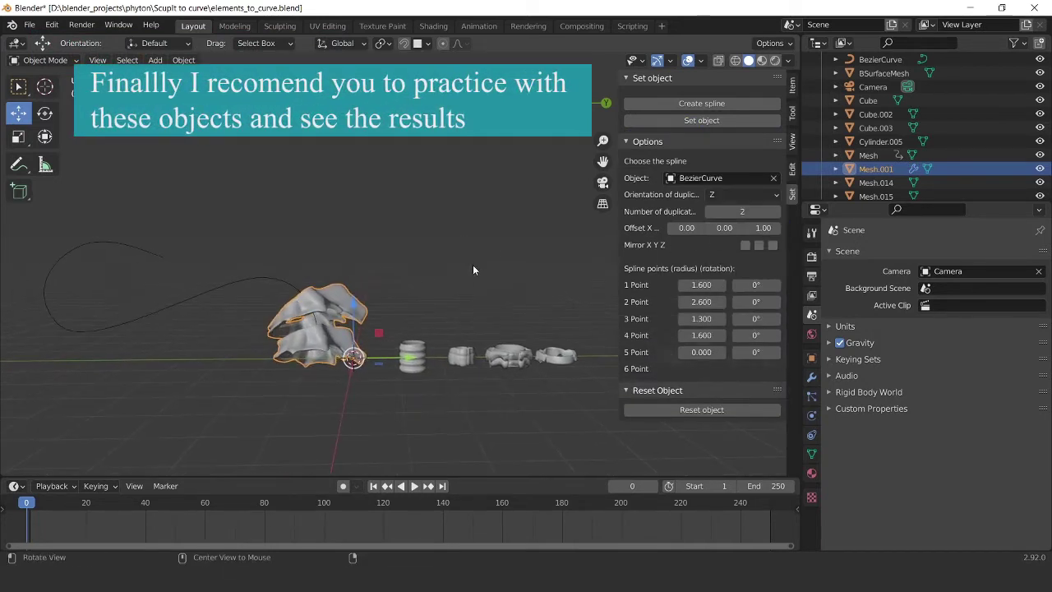
Step: Set Offset Z to 0.5, duplicates to 36, and radii tapering 1.6, 0.9, 0.6, 0.2, 0
left_click(746, 228)
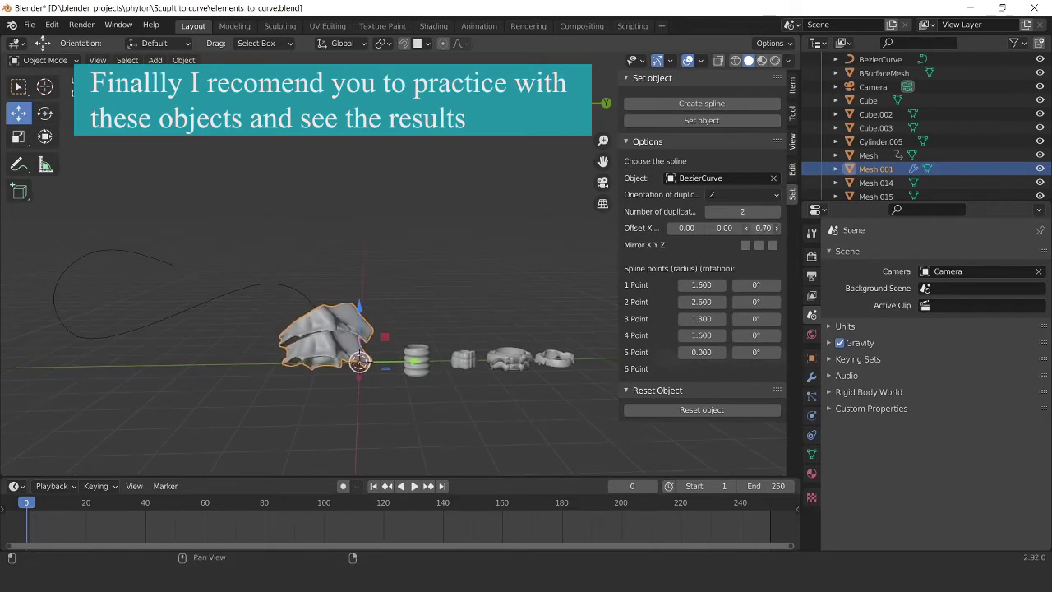
left_click(376, 252)
middle_click_drag(376, 252, 416, 261, "shift")
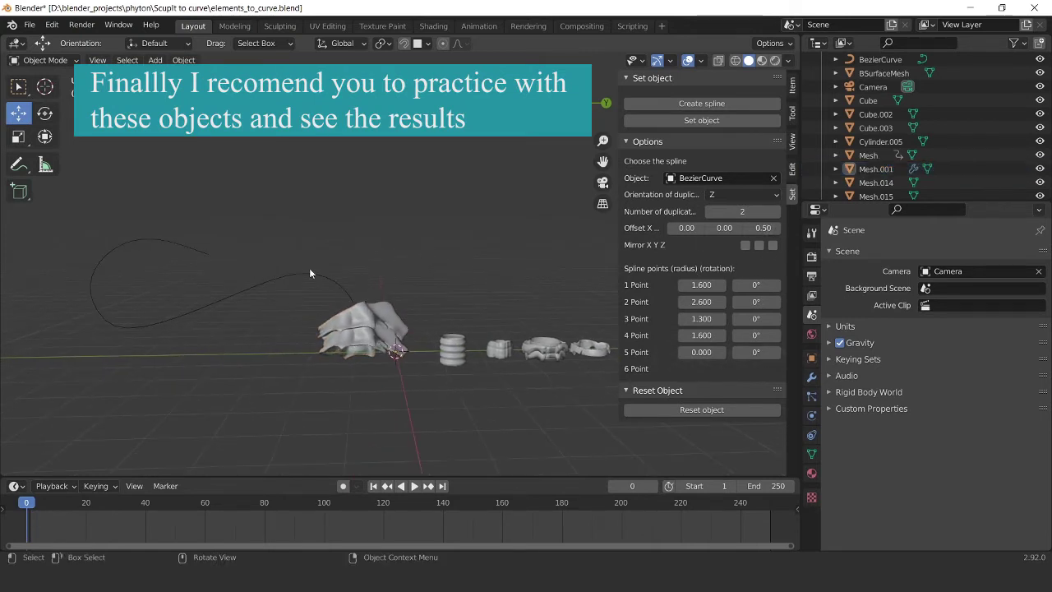
left_click_drag(742, 211, 789, 212)
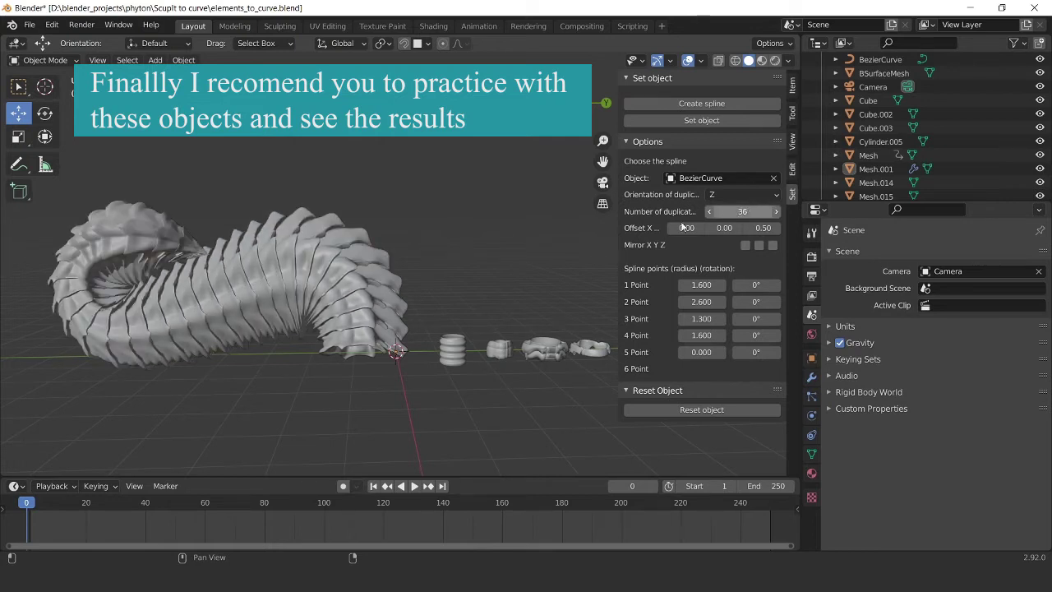
middle_click_drag(429, 235, 458, 275)
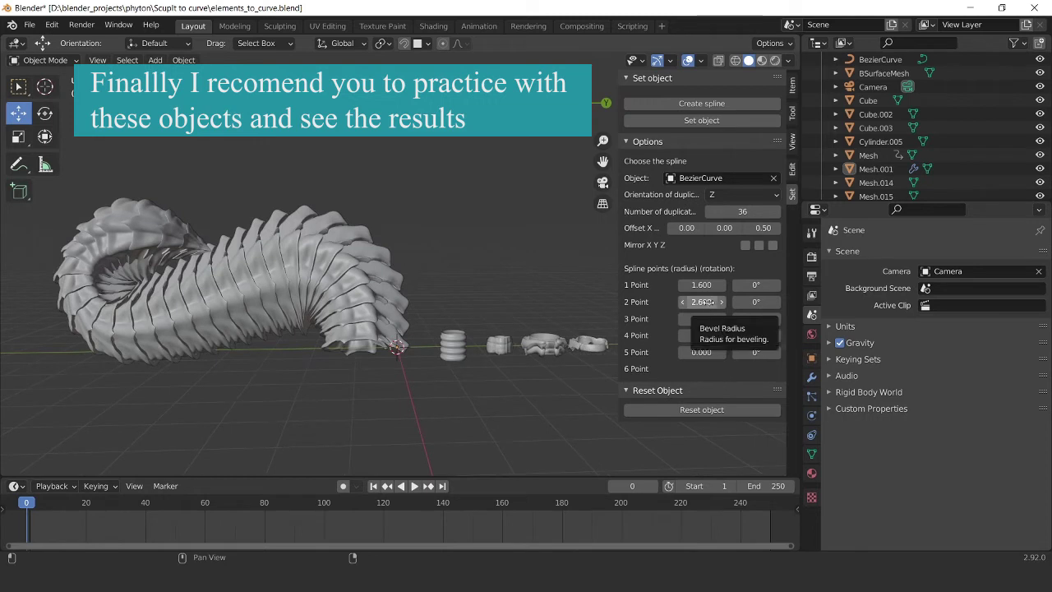
mouse_move(707, 302)
left_mouse_down()
mouse_move(658, 302)
mouse_move(679, 318)
mouse_move(658, 319)
mouse_move(687, 334)
mouse_move(658, 334)
left_mouse_up()
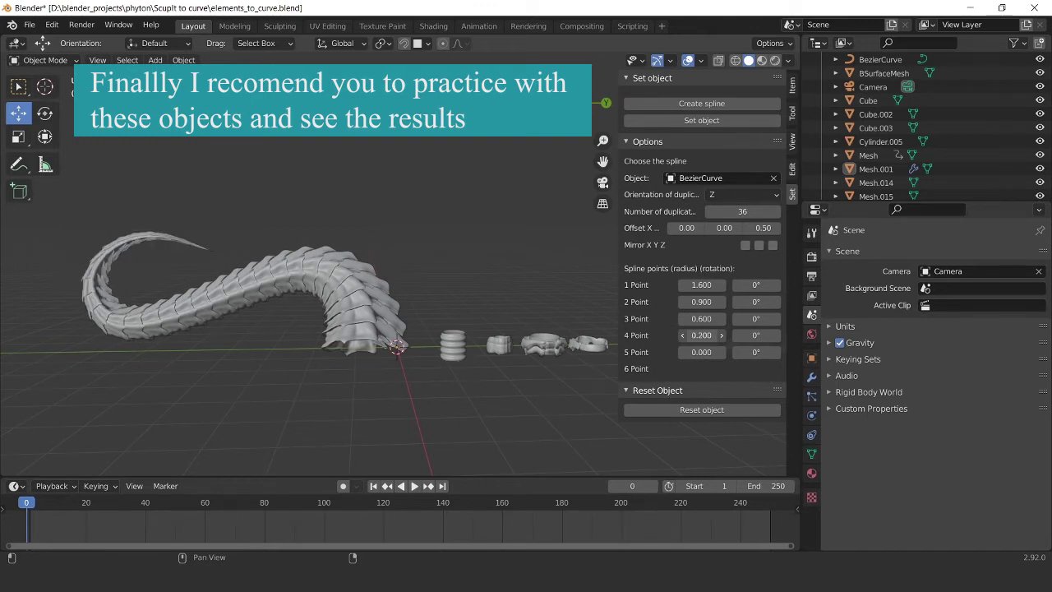
mouse_move(601, 305)
middle_mouse_down()
mouse_move(360, 219)
mouse_move(417, 216)
mouse_move(395, 255)
mouse_move(460, 235)
mouse_move(352, 222)
mouse_move(429, 206)
mouse_move(404, 192)
mouse_move(350, 208)
mouse_move(322, 192)
mouse_move(448, 201)
mouse_move(530, 238)
mouse_move(560, 274)
mouse_move(404, 299)
mouse_move(494, 266)
mouse_move(405, 238)
mouse_move(368, 206)
mouse_move(408, 252)
mouse_move(398, 233)
mouse_move(409, 274)
mouse_move(427, 244)
mouse_move(435, 284)
mouse_move(459, 239)
mouse_move(493, 221)
middle_mouse_up()
Step: Draw the first freehand Bezier curve hanging down from the creature's tail end
left_click(409, 274)
left_click(448, 253)
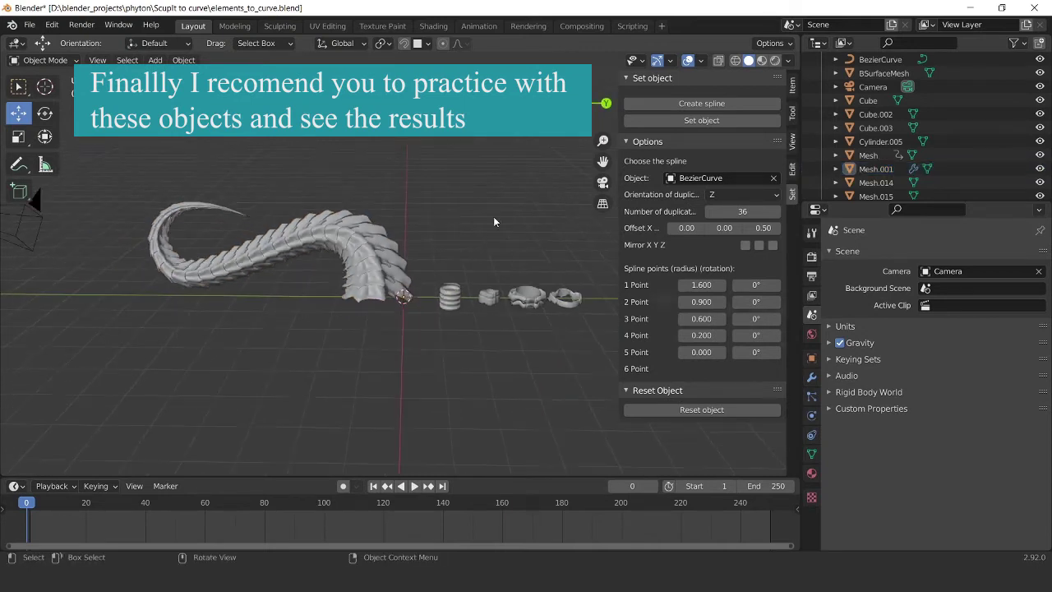
left_click(700, 102)
left_click(690, 144)
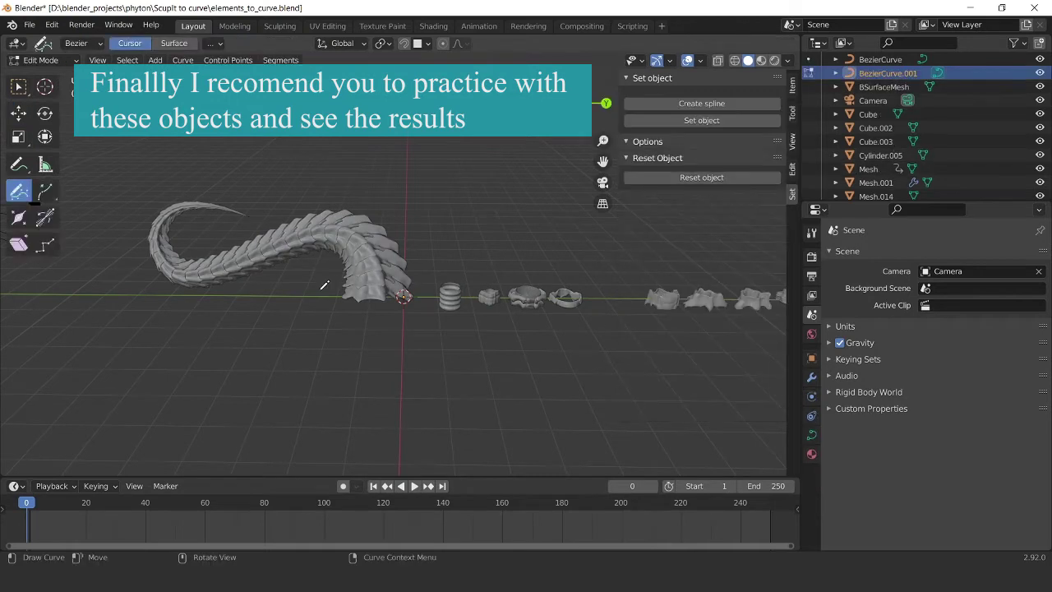
mouse_move(364, 308)
middle_mouse_down()
mouse_move(359, 299)
mouse_move(398, 284)
middle_mouse_up()
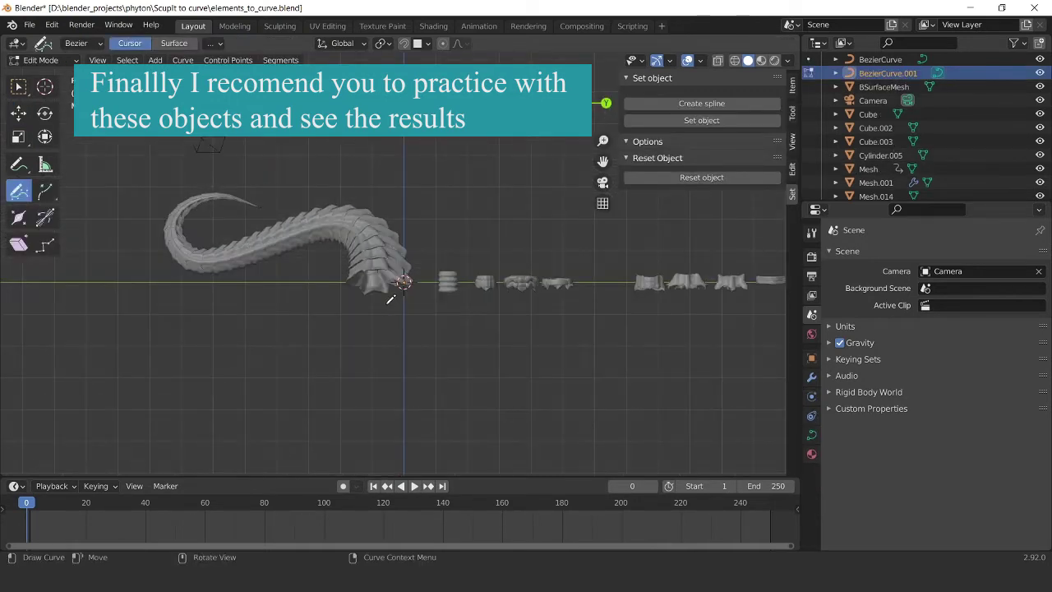
left_click_drag(311, 385, 295, 434)
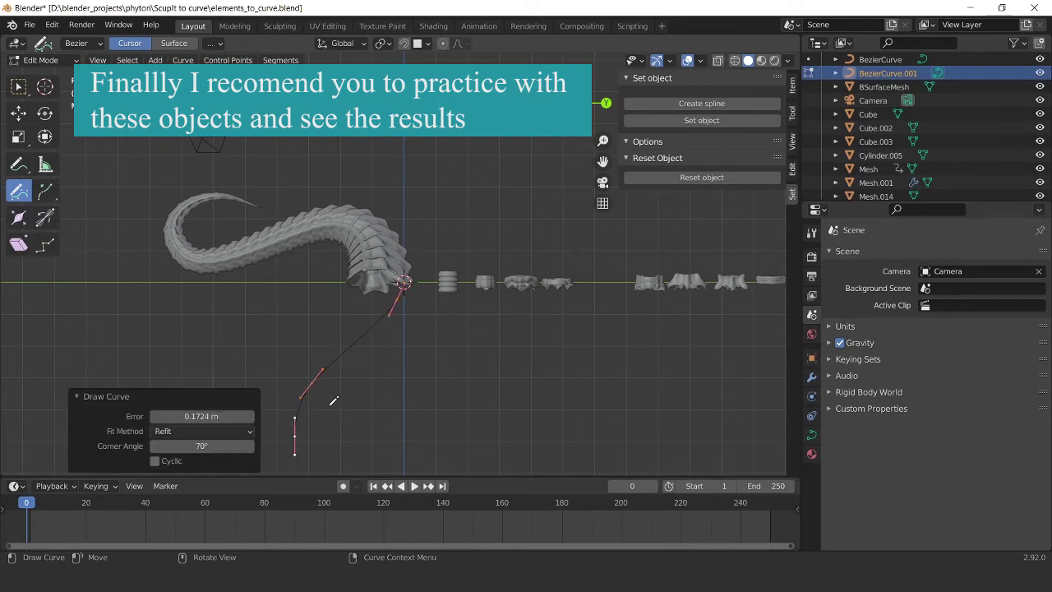
key("Tab")
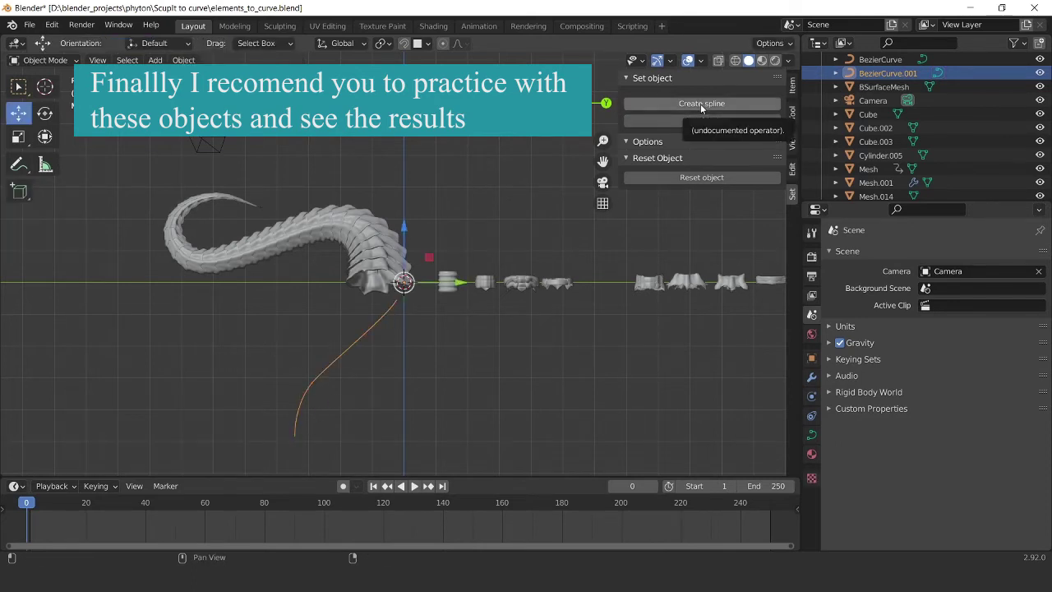
Step: Draw a second and a third freehand curve hanging down from the tail end
left_click(701, 107)
left_click(712, 144)
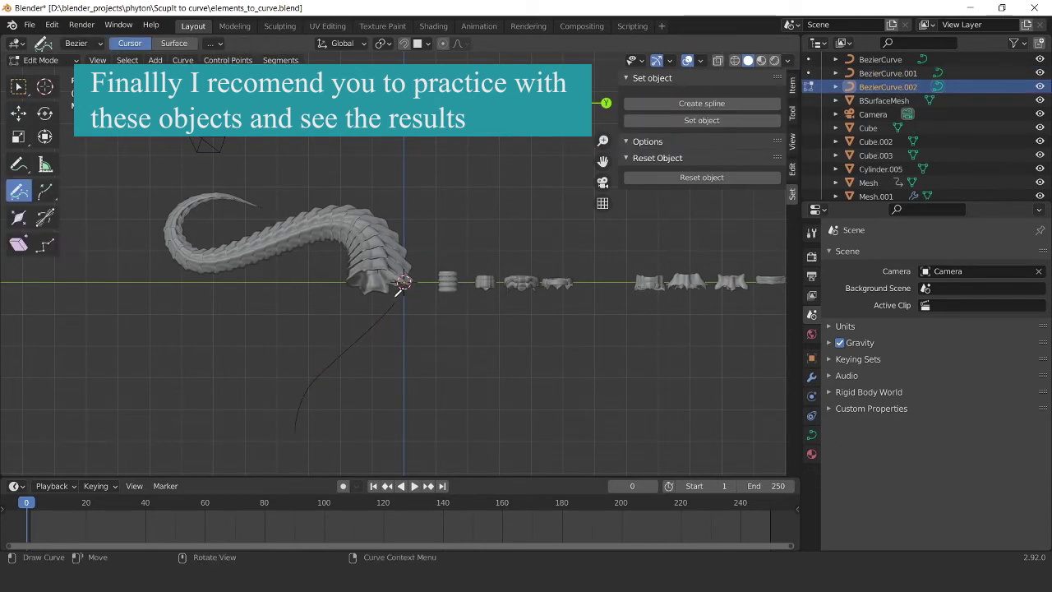
left_click_drag(220, 412, 214, 427)
key("Tab")
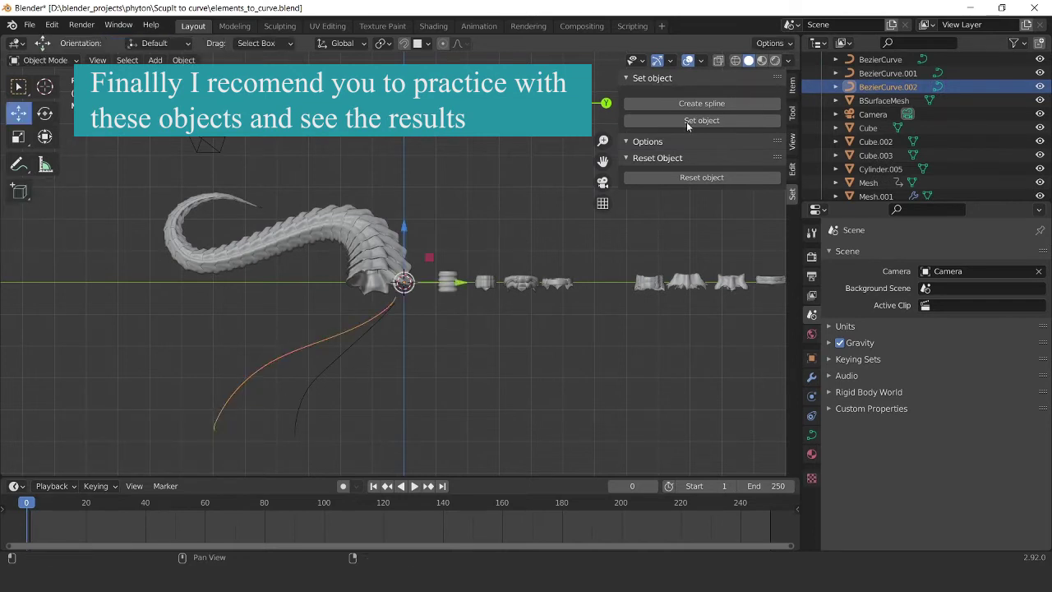
left_click(701, 104)
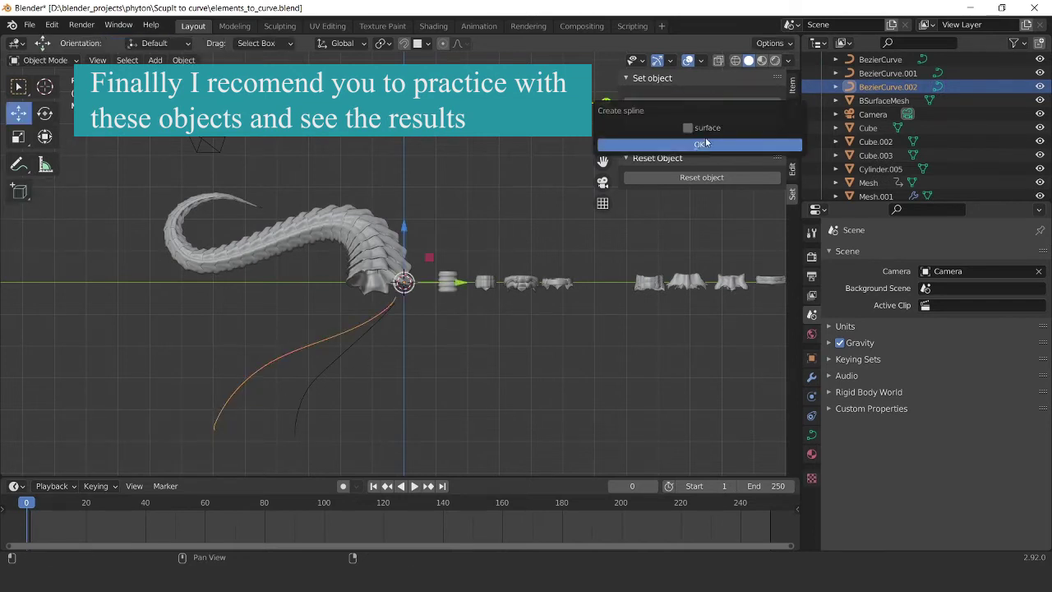
left_click(706, 144)
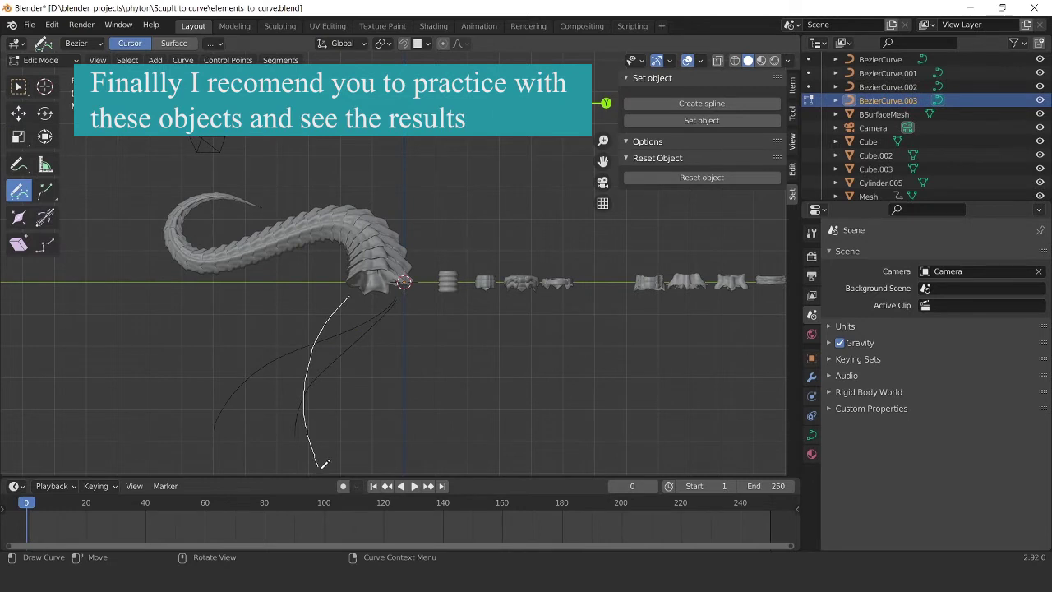
left_click_drag(323, 464, 326, 467)
key("Tab")
Step: Select Cylinder.005 in the row of pieces and frame the view on it
mouse_move(371, 396)
middle_mouse_down()
mouse_move(349, 409)
mouse_move(399, 360)
mouse_move(419, 371)
mouse_move(433, 340)
mouse_move(427, 355)
mouse_move(506, 339)
mouse_move(575, 345)
middle_mouse_up()
scroll(575, 345, "up", 3)
left_click(615, 316)
mouse_move(615, 316)
middle_mouse_down("ctrl")
mouse_move(630, 345)
mouse_move(655, 321)
mouse_move(625, 333)
mouse_move(372, 338)
mouse_move(637, 329)
mouse_move(570, 345)
mouse_move(706, 267)
middle_mouse_up("ctrl")
Step: Move Cylinder.005 and set it to deform along BezierCurve.003
key("g")
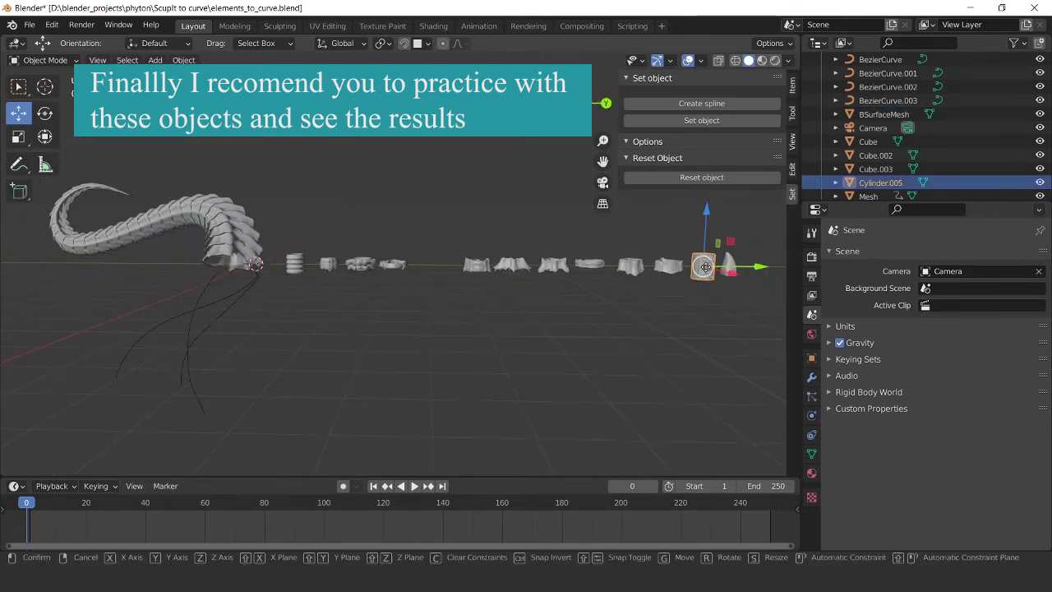
left_click(492, 280)
mouse_move(301, 232)
middle_mouse_down("shift")
mouse_move(416, 232)
mouse_move(440, 219)
middle_mouse_up("shift")
left_click(687, 124)
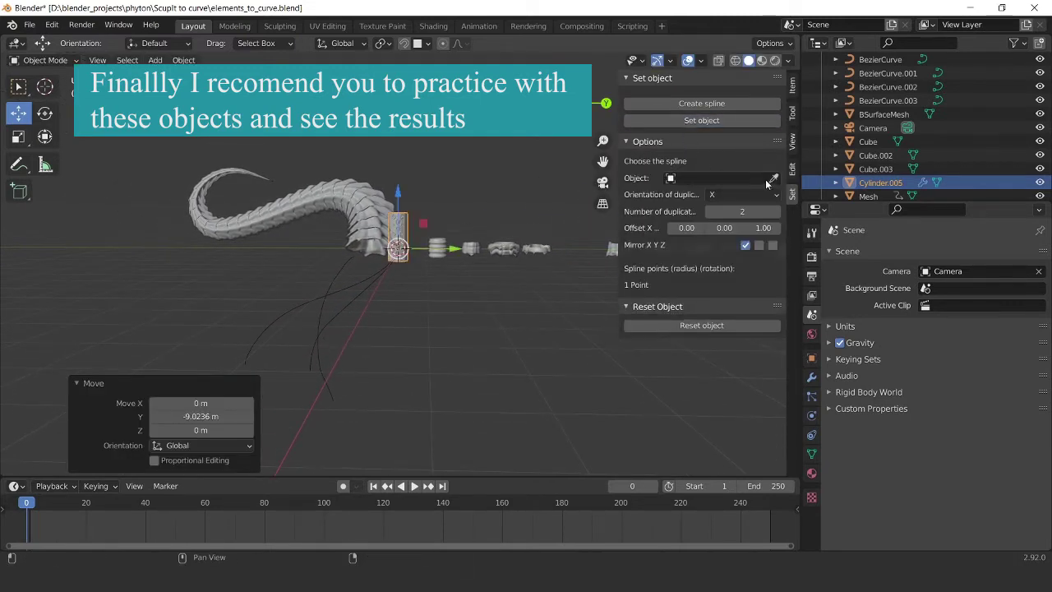
left_click(773, 178)
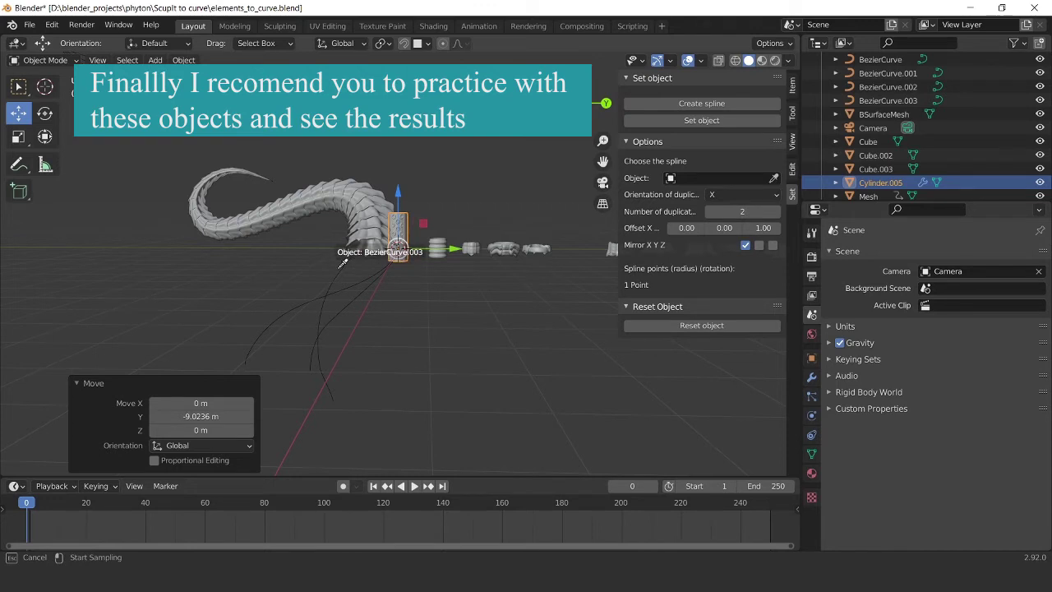
left_click(343, 263)
left_click_drag(340, 261, 485, 273, "alt")
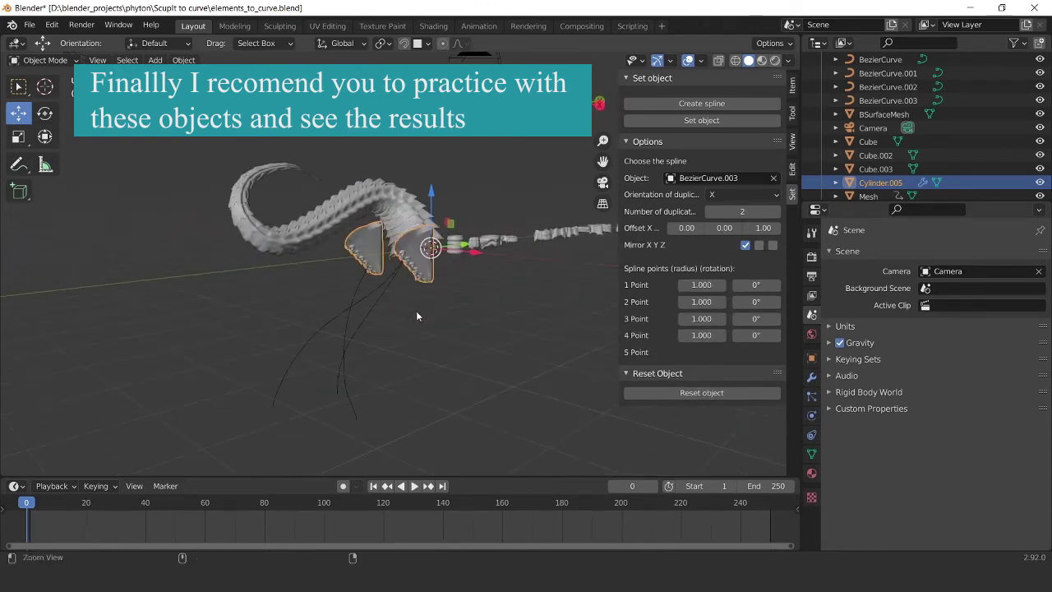
Step: Turn off Mirror X and set the duplicate orientation to Z
left_click(746, 246)
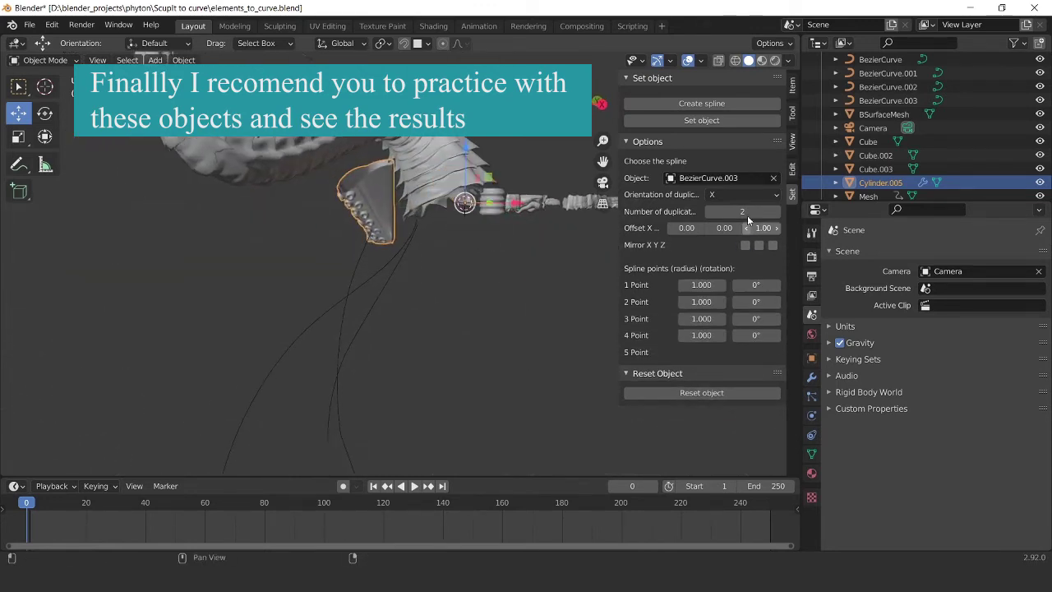
left_click(744, 195)
left_click(736, 236)
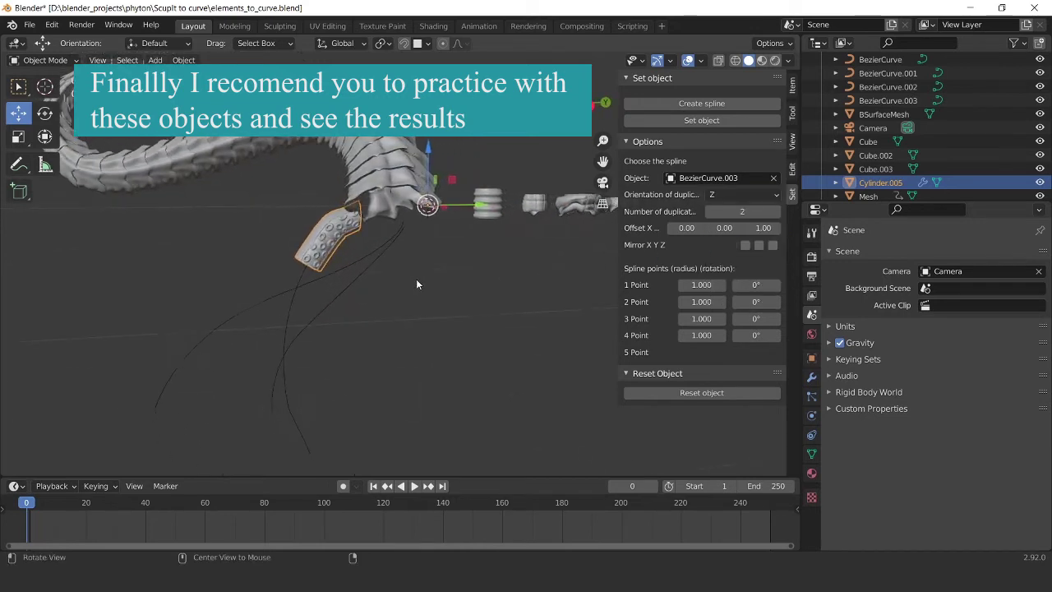
middle_click_drag(471, 286, 369, 237)
mouse_move(330, 258)
left_mouse_down()
mouse_move(325, 329)
mouse_move(351, 373)
left_mouse_up()
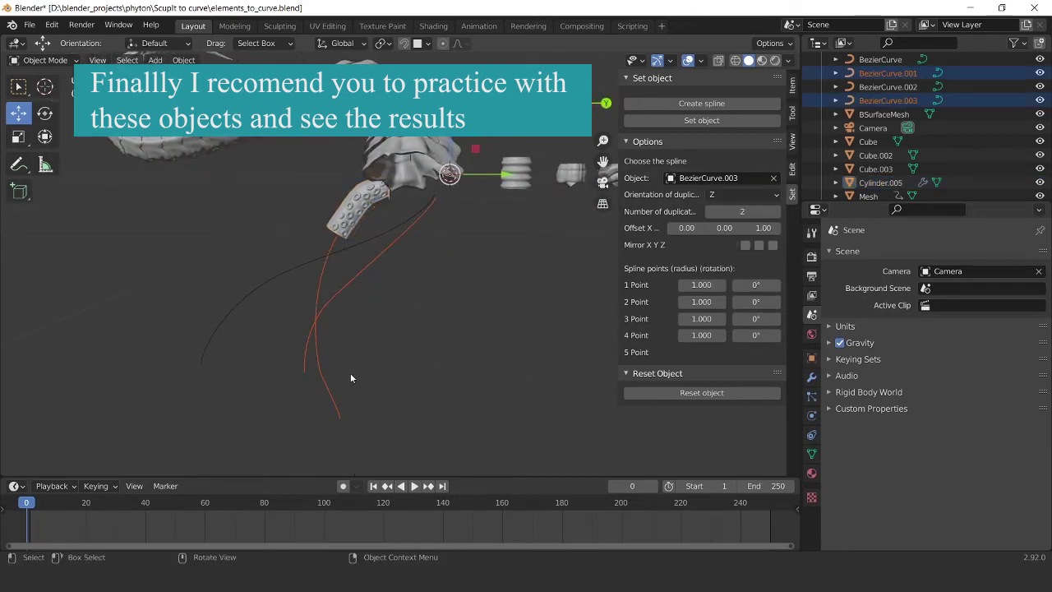
key("ctrl+z")
mouse_move(742, 212)
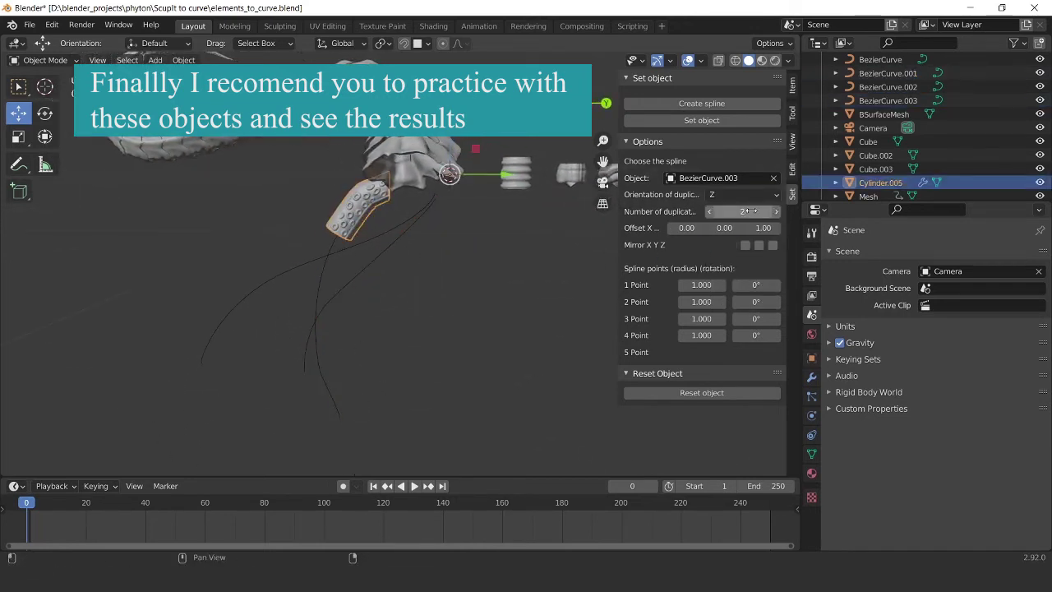
Step: Use 8 duplicates, taper the radii to 0.600 and 0.100, and duplicate the tentacle in place
mouse_move(742, 211)
left_mouse_down()
mouse_move(772, 211)
mouse_move(724, 211)
left_mouse_up()
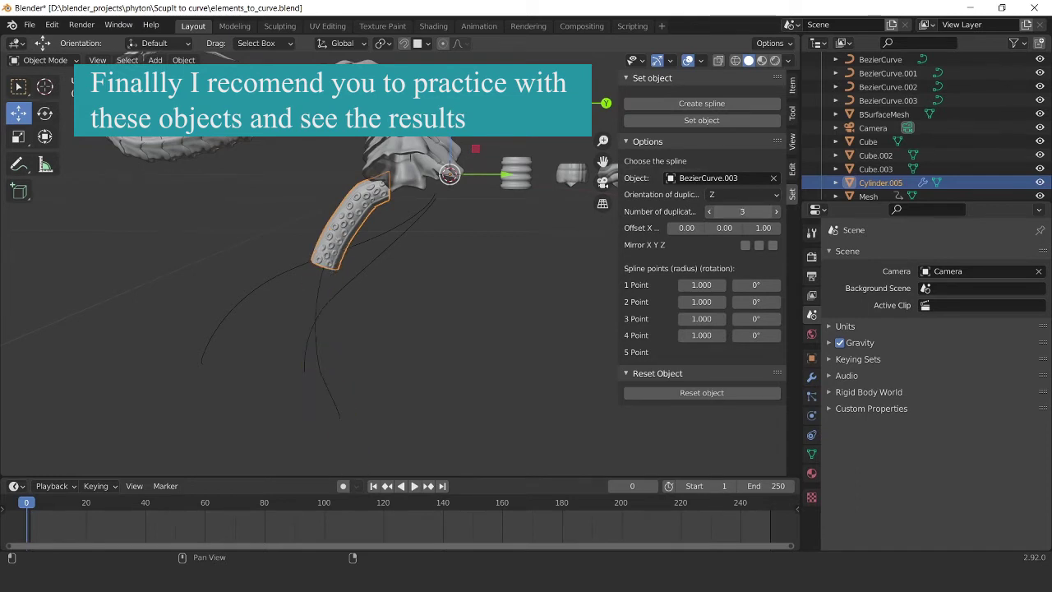
middle_click_drag(526, 253, 509, 257)
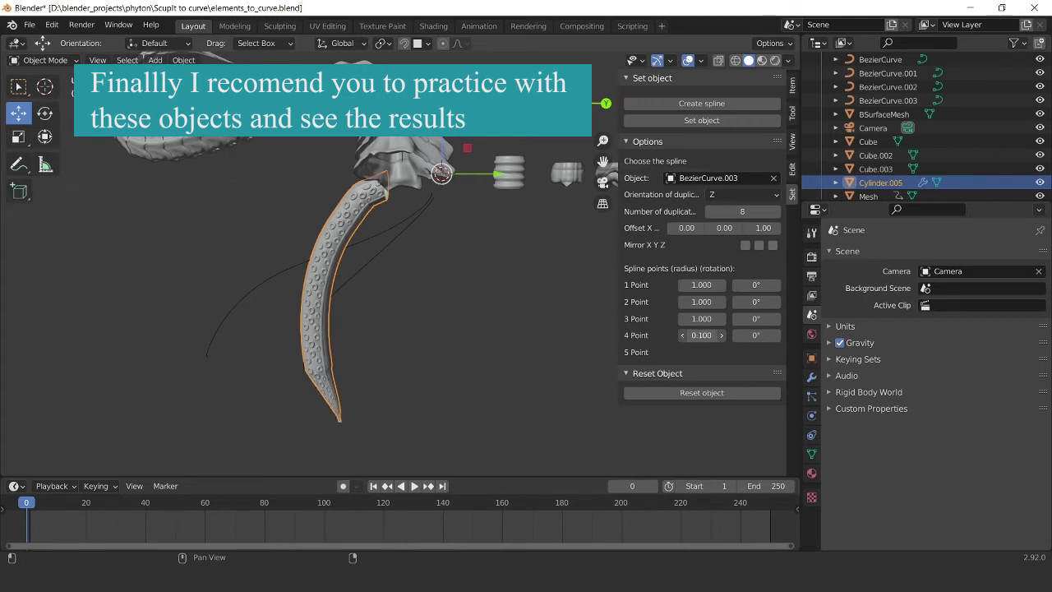
mouse_move(410, 332)
middle_mouse_down()
mouse_move(444, 308)
mouse_move(322, 310)
middle_mouse_up()
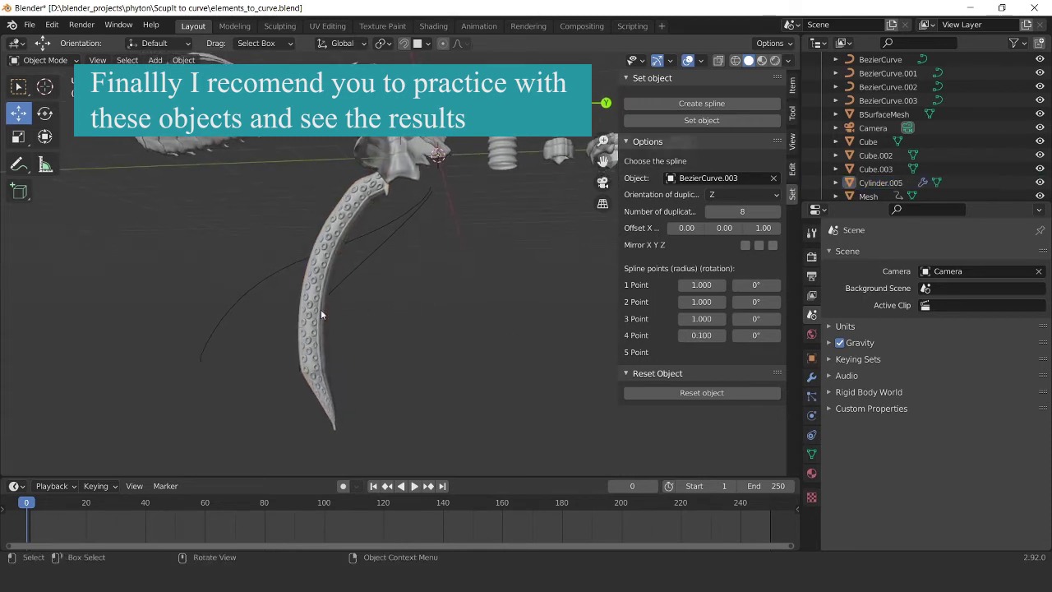
left_click_drag(701, 318, 689, 318)
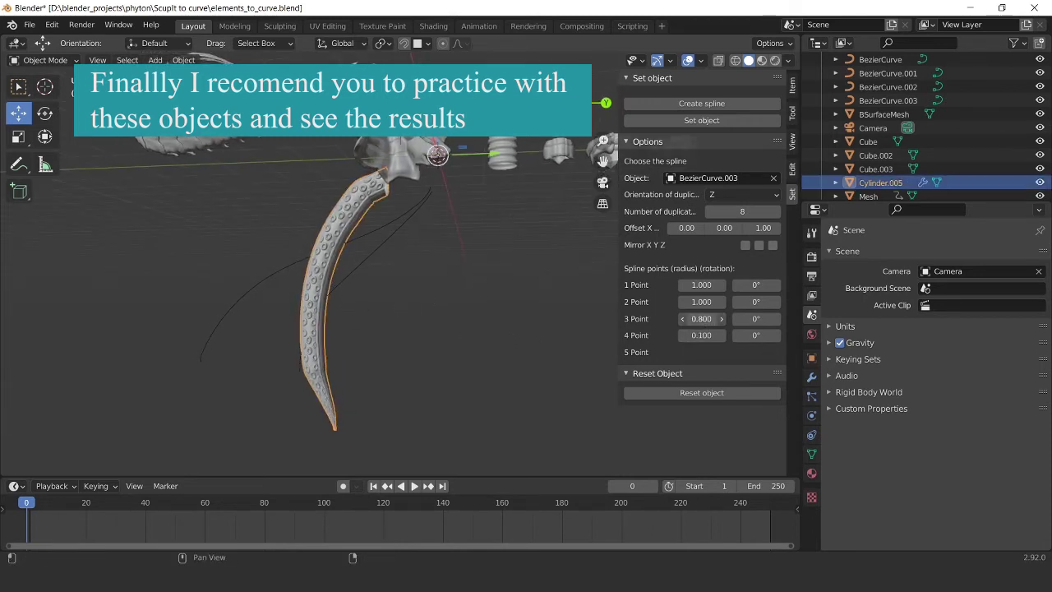
mouse_move(358, 320)
middle_mouse_down()
mouse_move(416, 315)
mouse_move(430, 347)
mouse_move(358, 306)
mouse_move(378, 282)
middle_mouse_up()
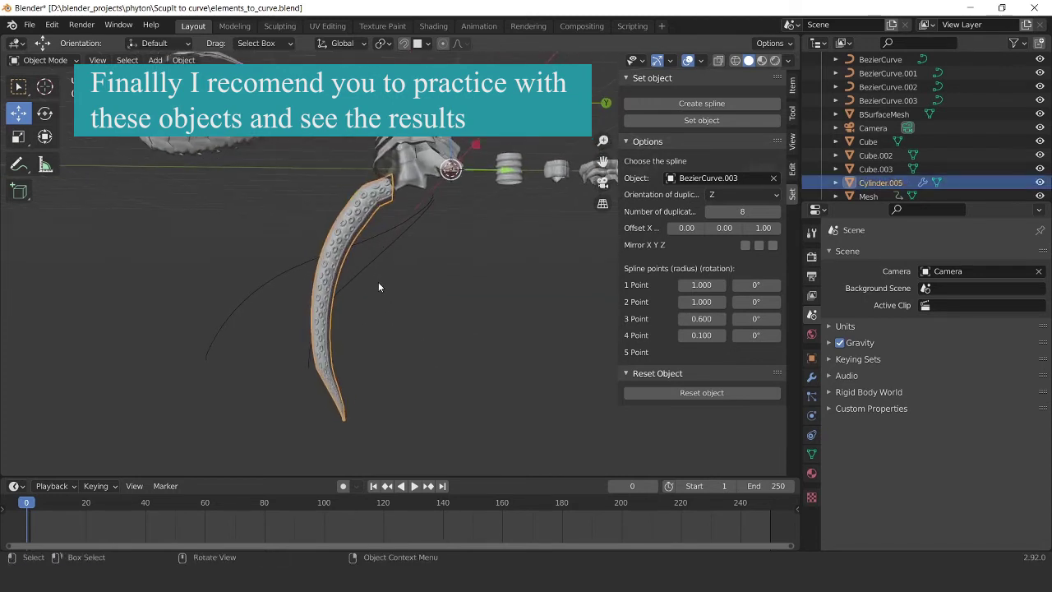
key("shift+d")
right_click(379, 282)
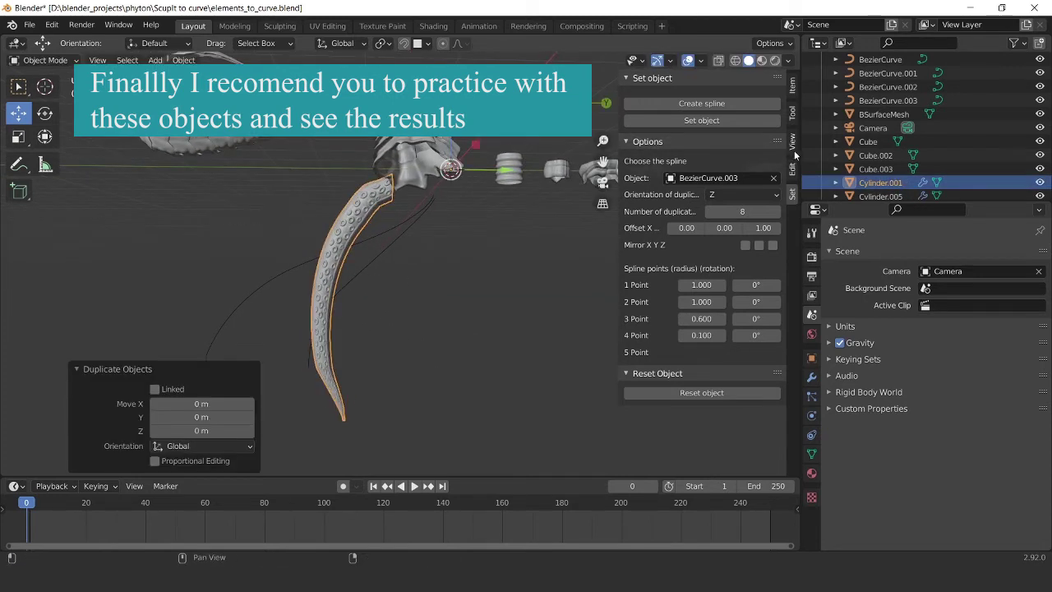
Step: Make the copied tentacle follow BezierCurve.002 and rotate it 57.4° around Z
left_click(774, 178)
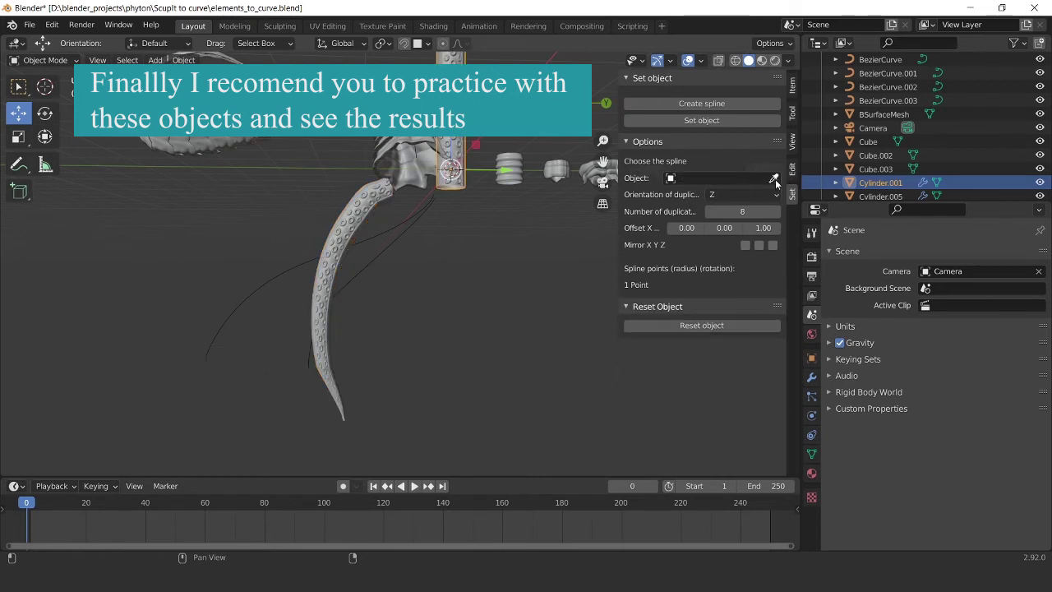
left_click(383, 233)
mouse_move(379, 240)
middle_mouse_down()
mouse_move(537, 259)
mouse_move(522, 278)
mouse_move(102, 153)
middle_mouse_up()
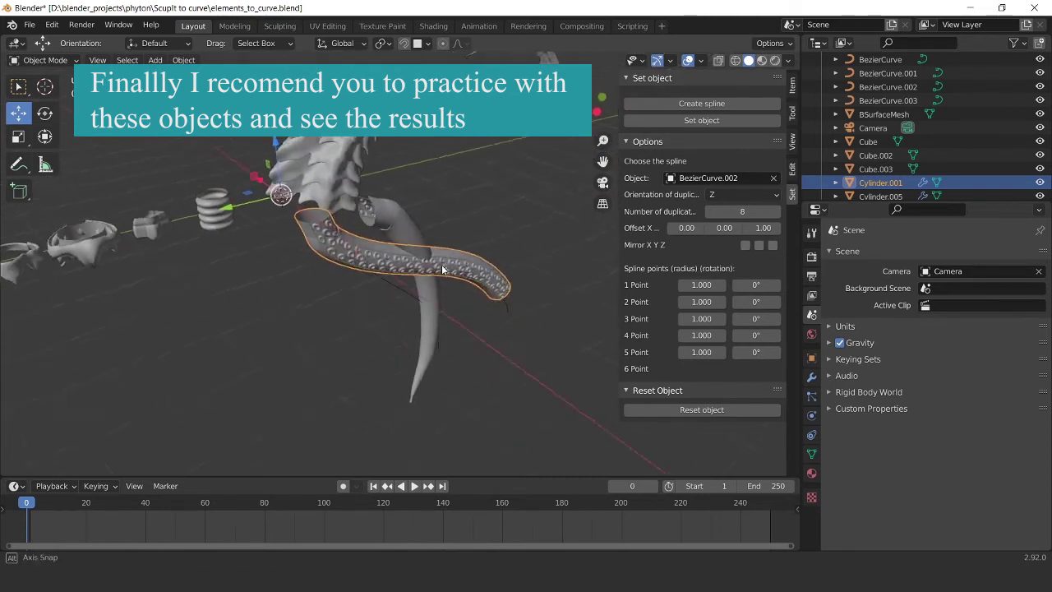
left_click(51, 117)
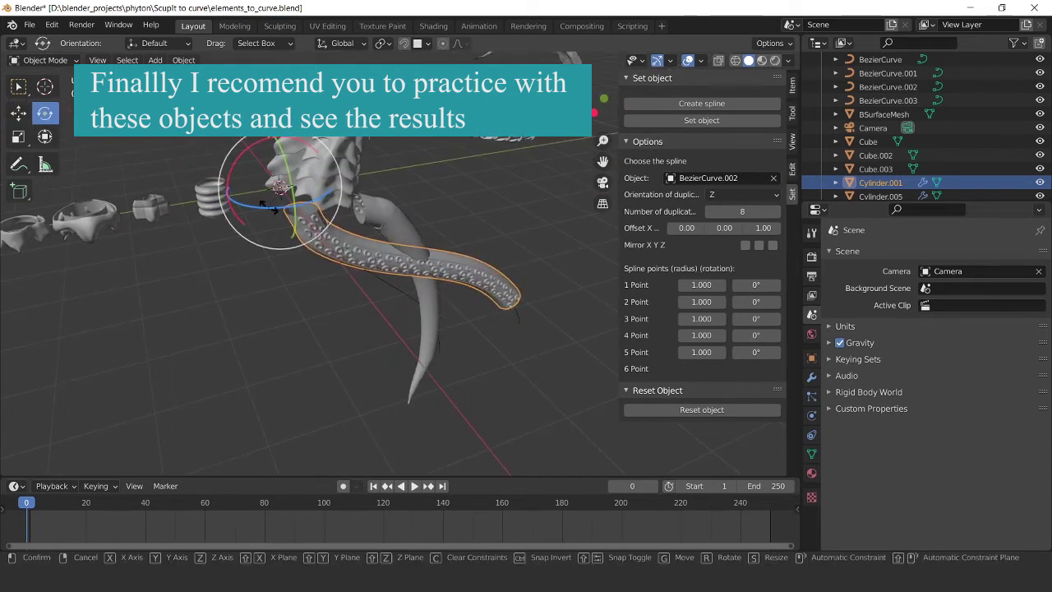
left_click_drag(273, 212, 335, 190)
mouse_move(335, 190)
middle_mouse_down()
mouse_move(199, 175)
mouse_move(330, 230)
mouse_move(507, 212)
middle_mouse_up()
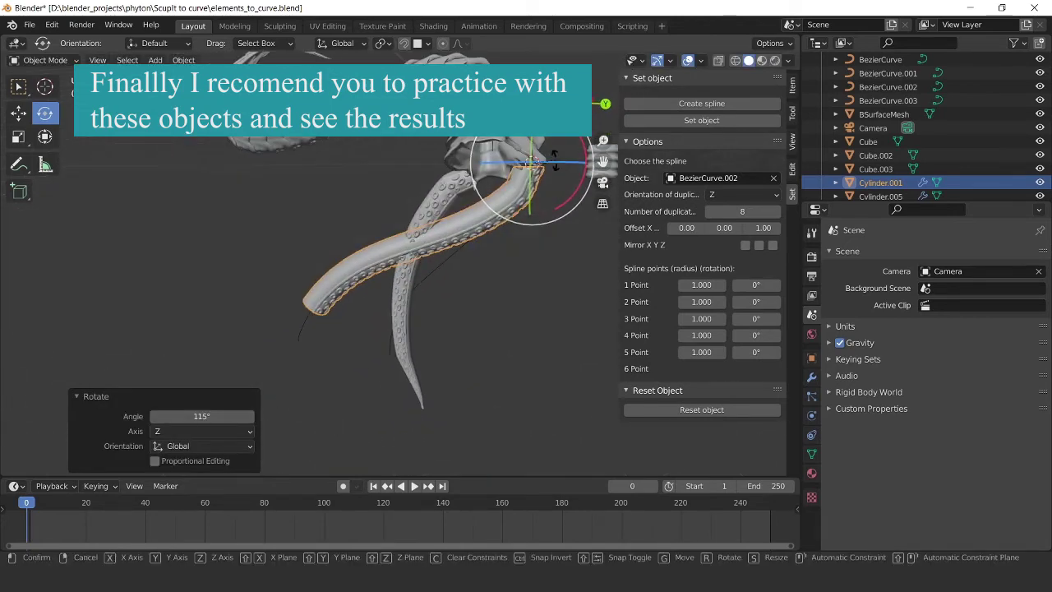
left_click_drag(559, 165, 599, 244)
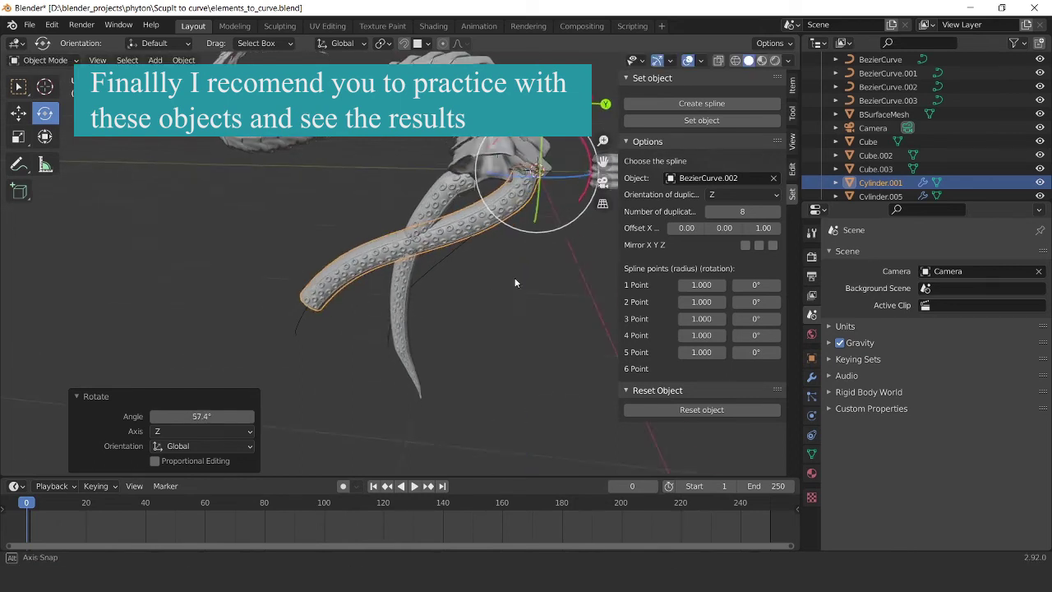
middle_click_drag(599, 244, 511, 259)
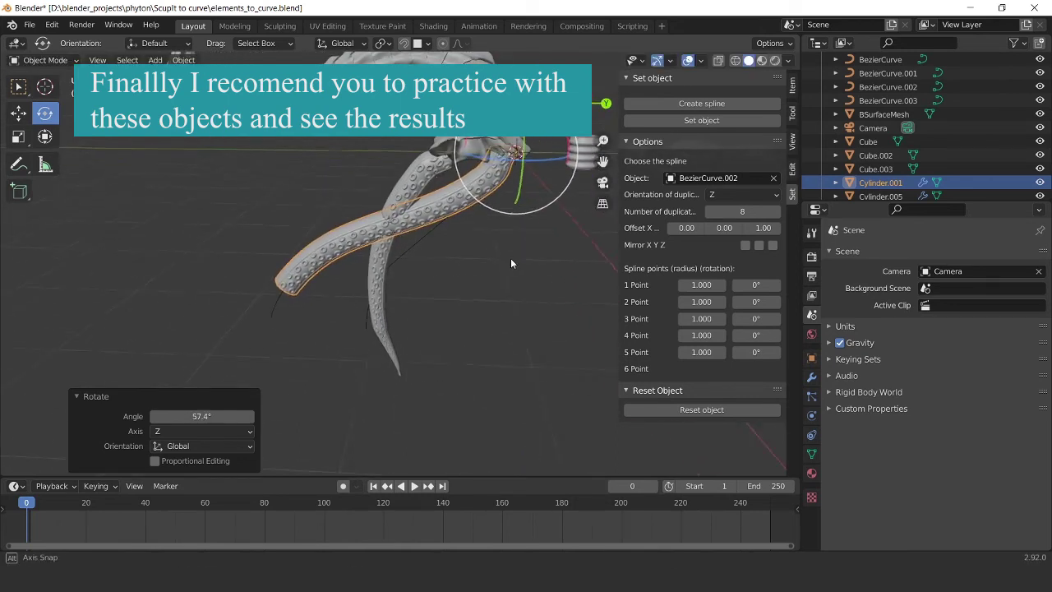
Step: Raise duplicates to 9 and set the 4th and 5th point radii to 0.100 and 0.200
left_click(776, 212)
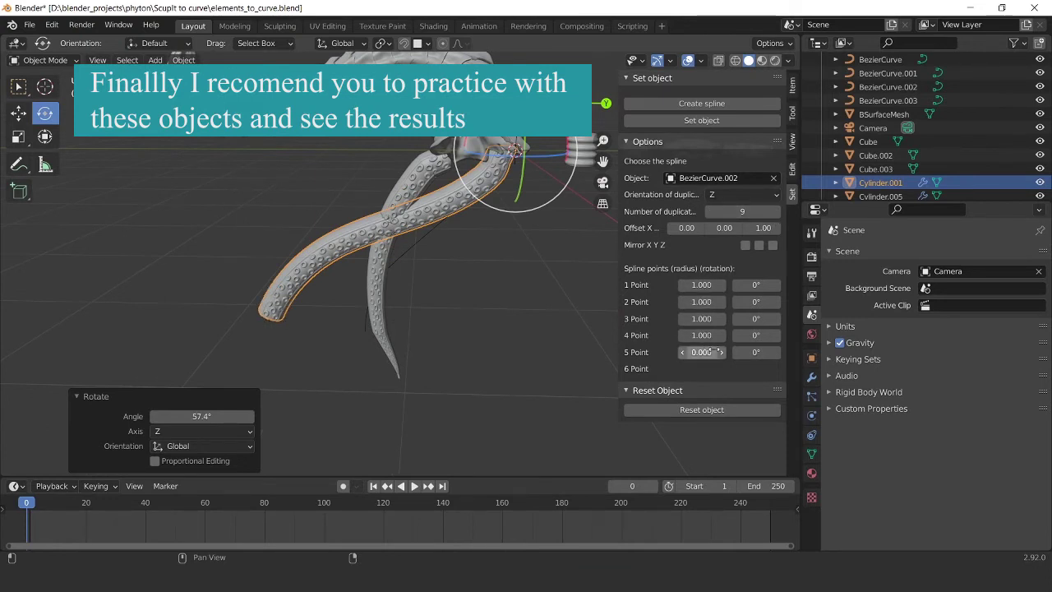
left_click(276, 175)
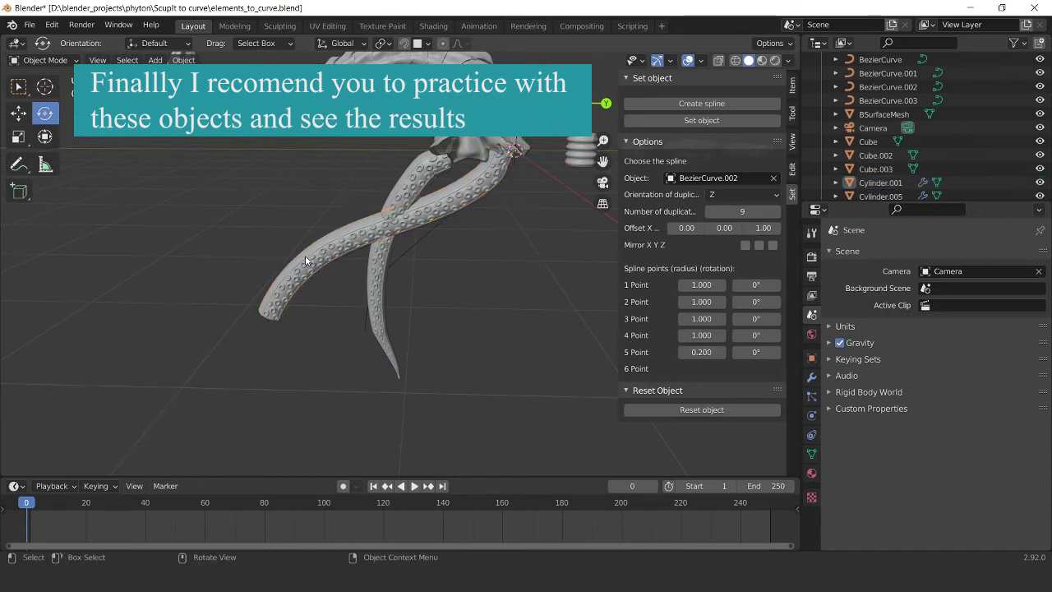
mouse_move(275, 175)
middle_mouse_down()
mouse_move(420, 296)
mouse_move(501, 304)
middle_mouse_up()
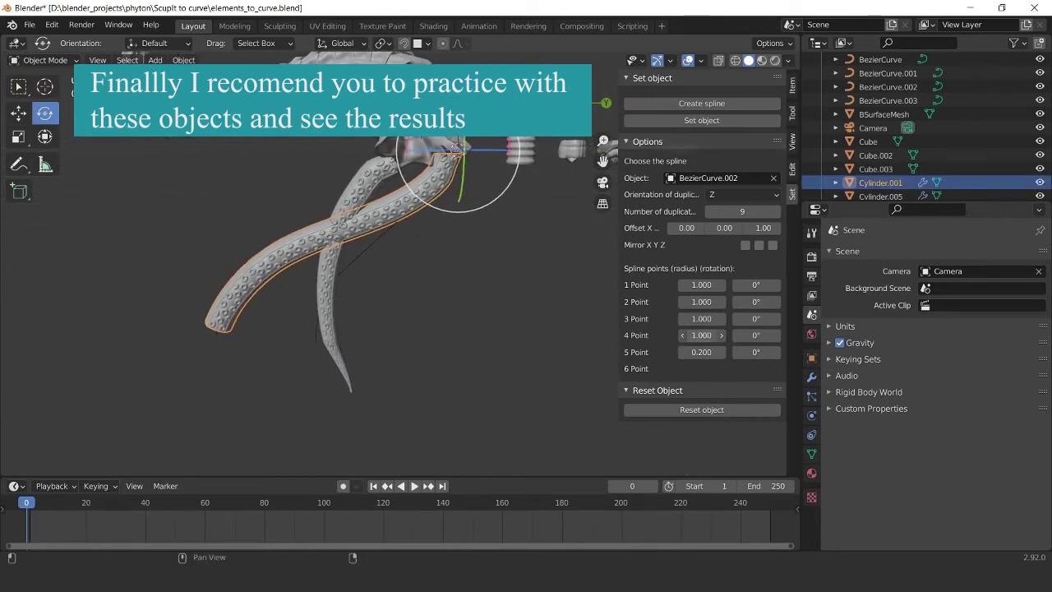
left_click_drag(701, 336, 674, 335)
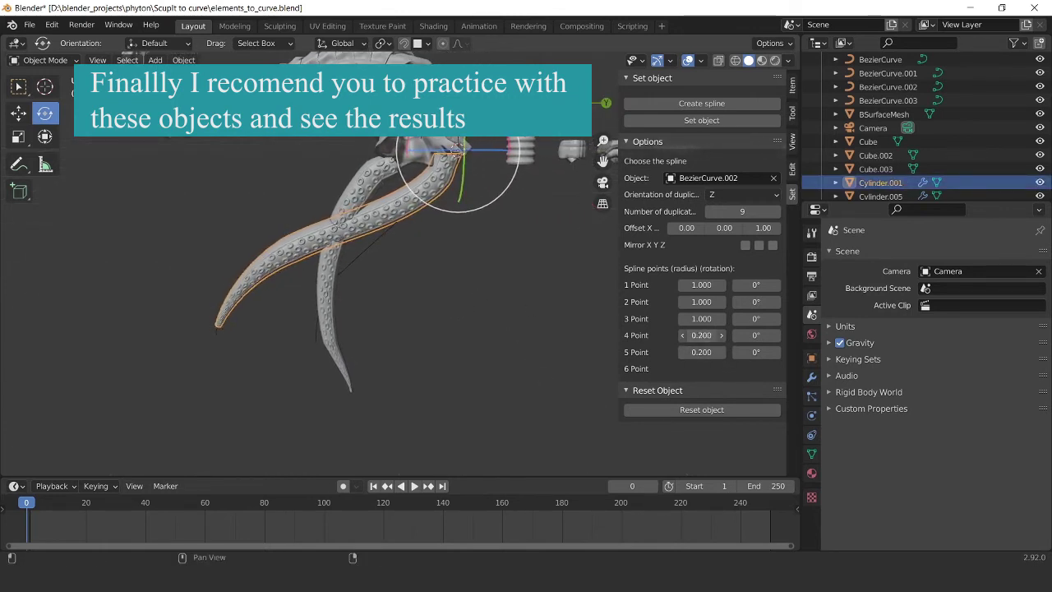
mouse_move(438, 300)
middle_mouse_down()
mouse_move(507, 279)
mouse_move(374, 273)
middle_mouse_up()
Step: Duplicate the tentacle in place and bend the copy along BezierCurve.001
key("shift+d")
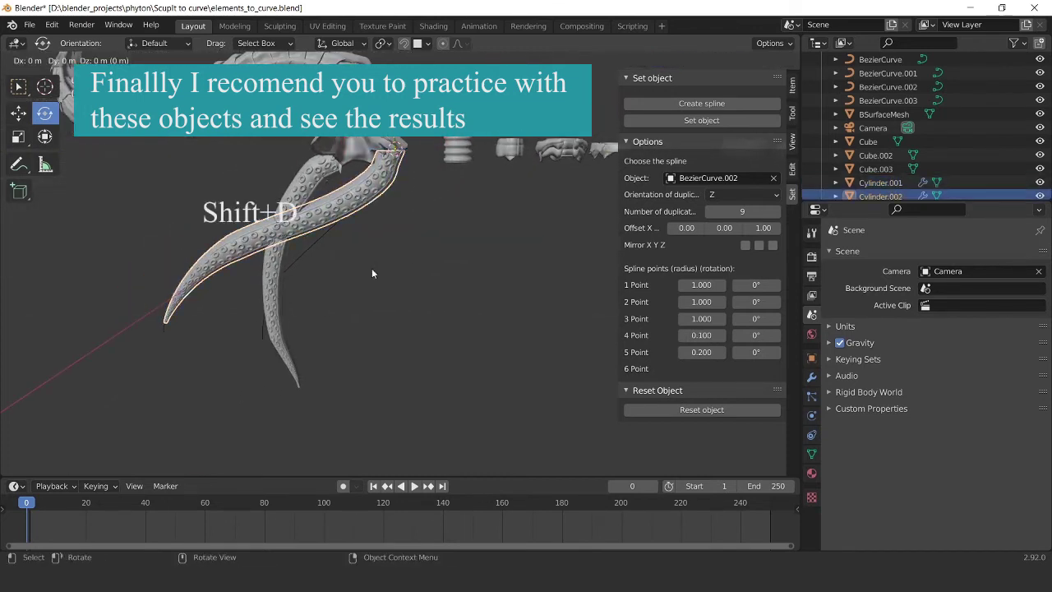
right_click(372, 268)
left_click(774, 178)
left_click(773, 178)
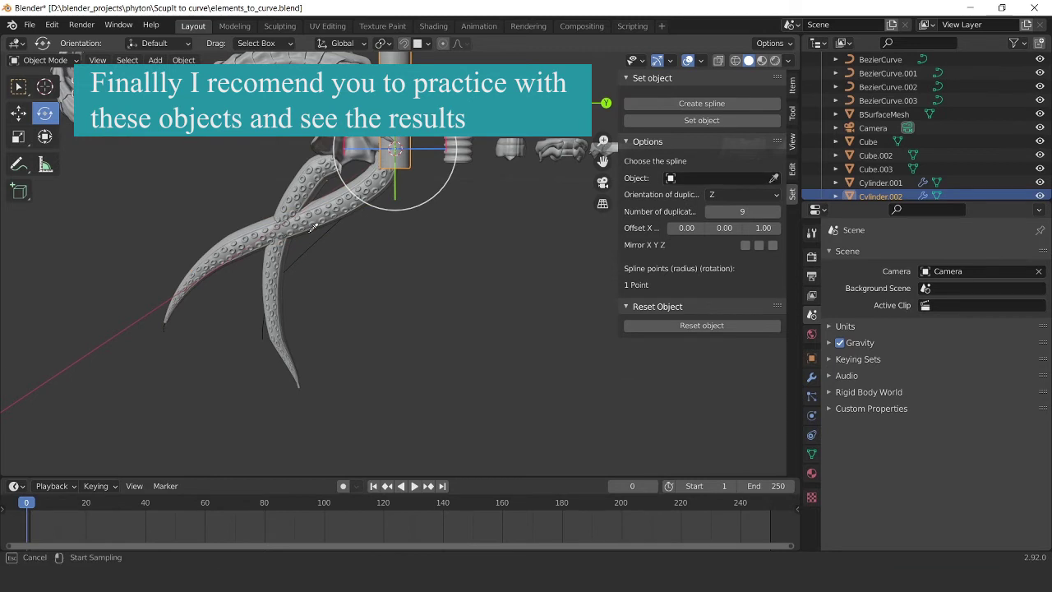
left_click(321, 244)
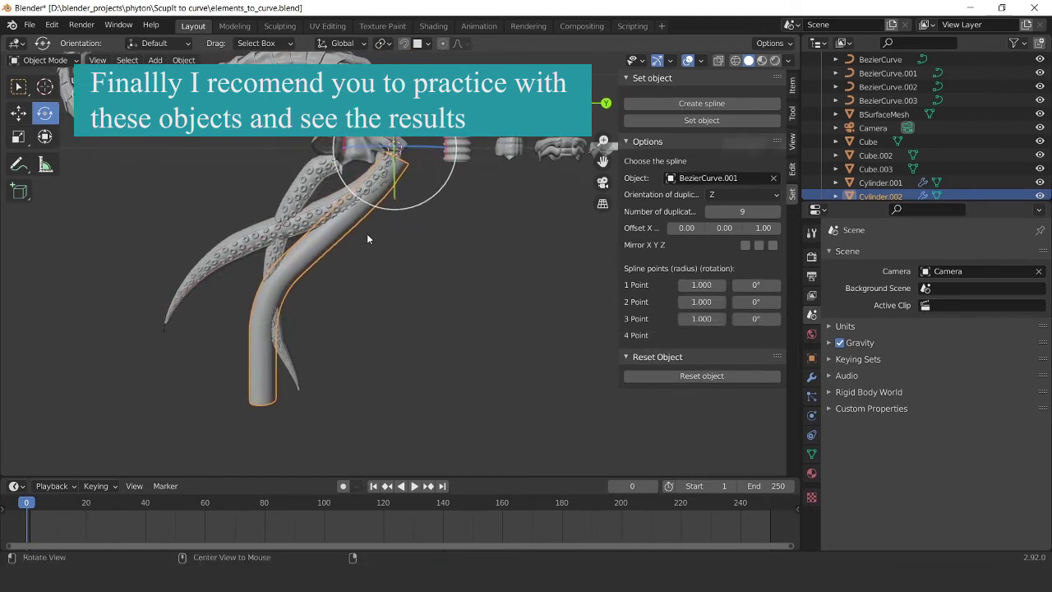
key("r")
key("z")
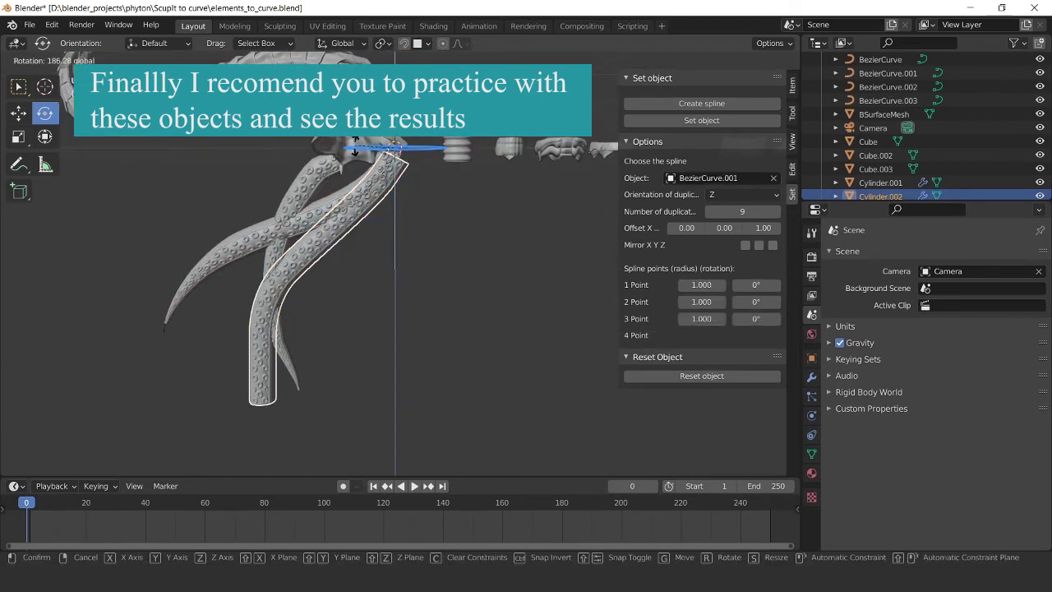
left_click(423, 253)
key("ctrl+z")
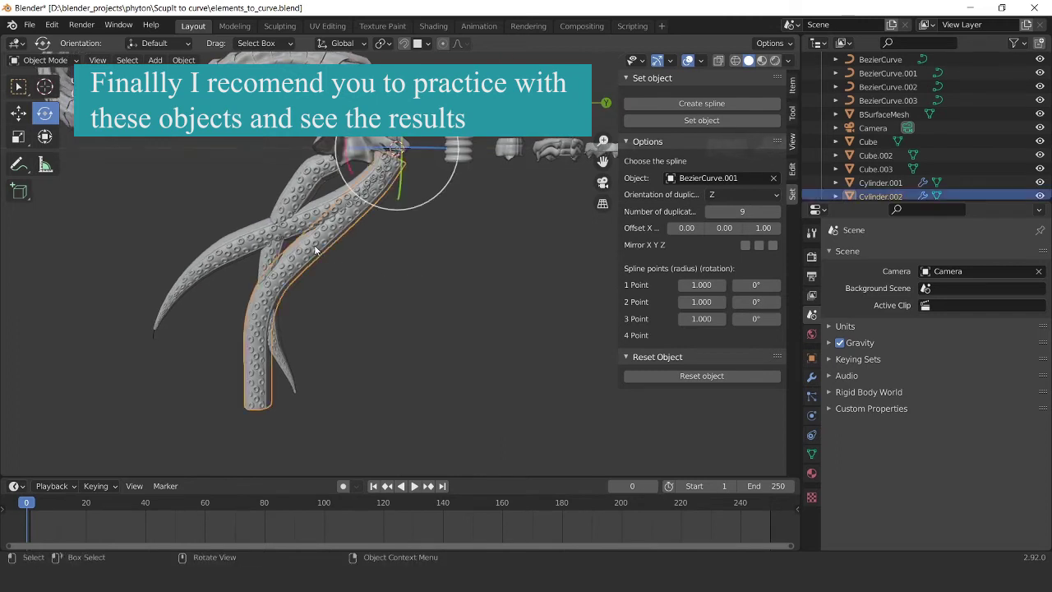
Step: Give the new tentacle 8 duplicates with point radii 1.000, 0.700 and 0.000
mouse_move(702, 318)
left_mouse_down()
mouse_move(666, 318)
mouse_move(736, 318)
left_mouse_up()
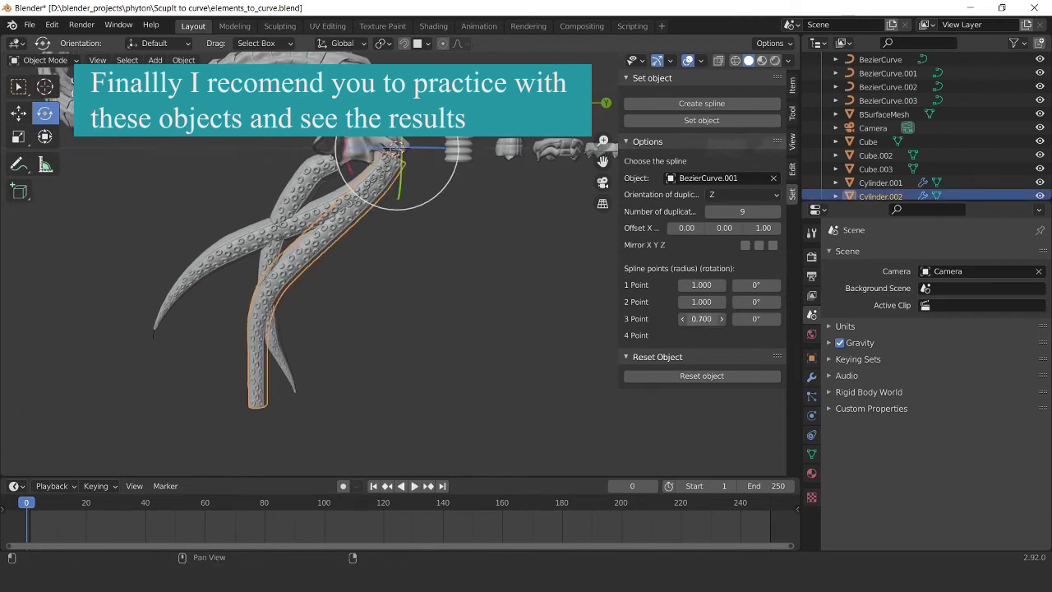
left_click(710, 211)
left_click_drag(701, 318, 685, 319)
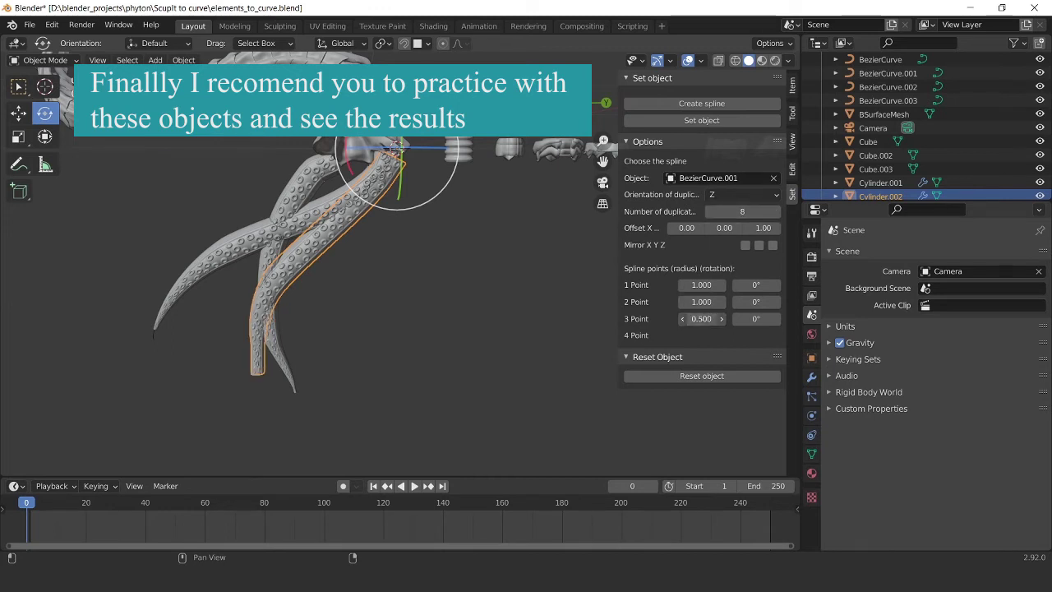
left_click(414, 284)
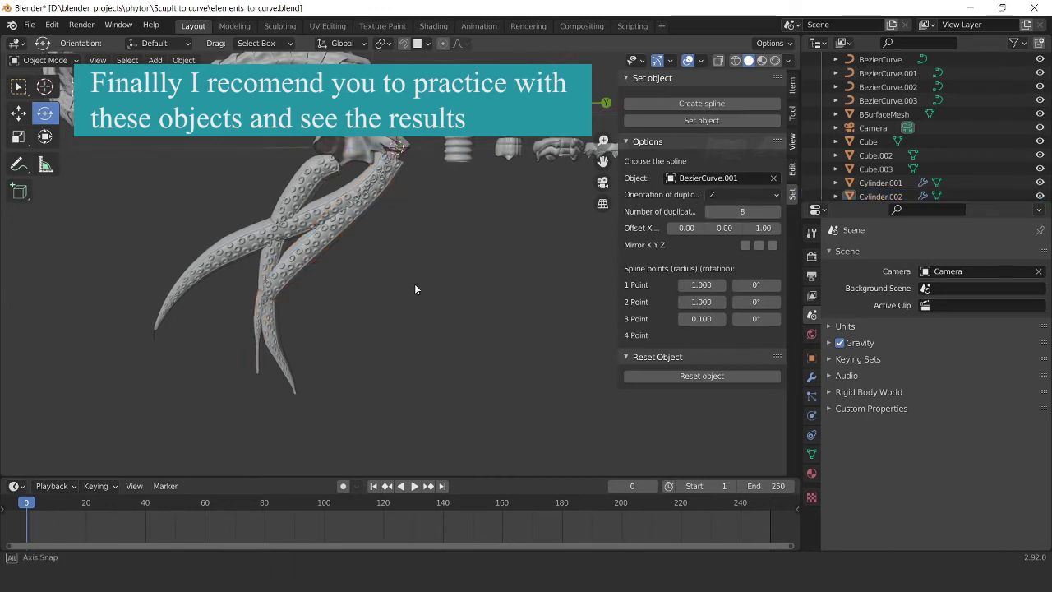
middle_click_drag(414, 283, 675, 323)
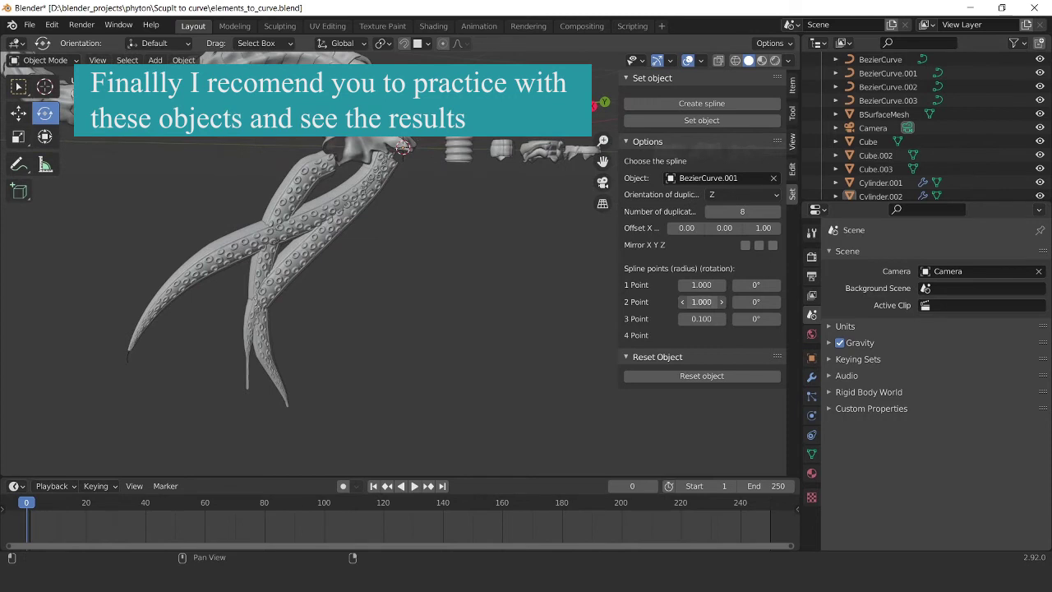
left_click_drag(702, 302, 685, 302)
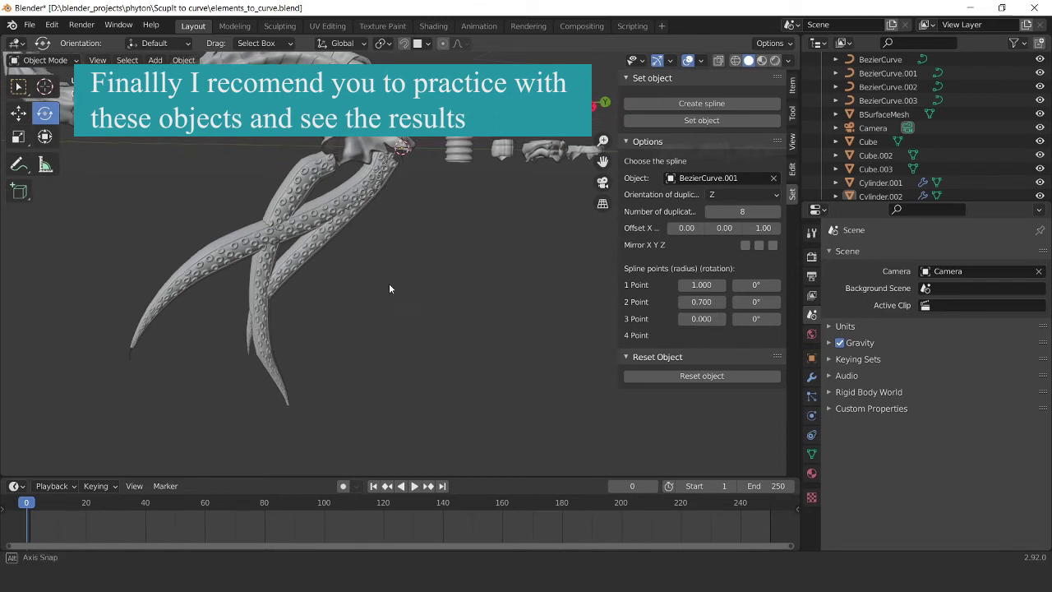
mouse_move(388, 283)
middle_mouse_down()
mouse_move(419, 287)
mouse_move(363, 272)
mouse_move(445, 289)
mouse_move(450, 306)
mouse_move(450, 274)
middle_mouse_up()
Step: Turn on X-ray and select the curve BezierCurve.003
left_click(720, 62)
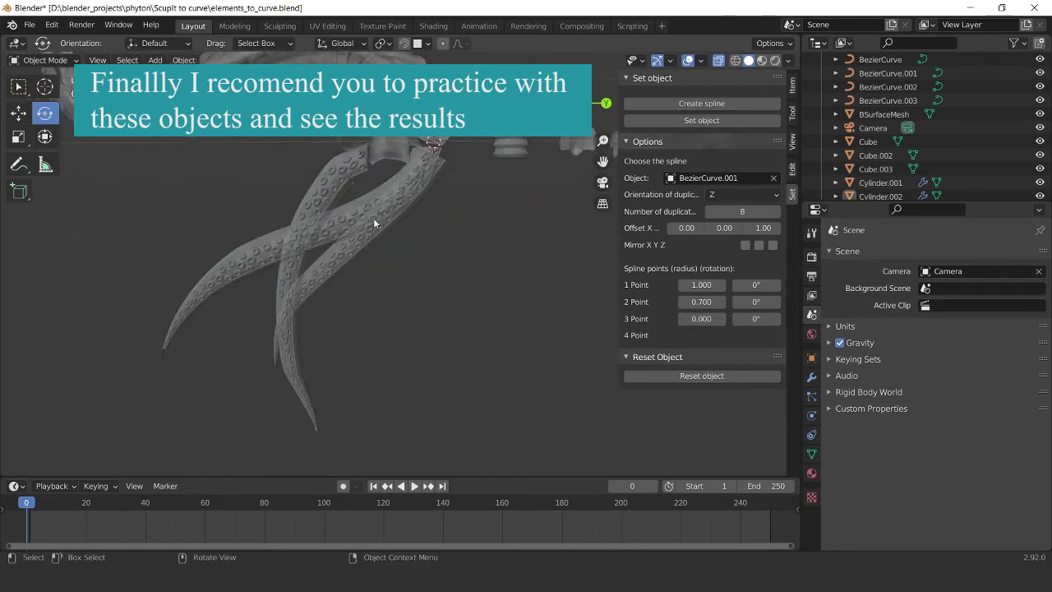
mouse_move(360, 197)
middle_mouse_down()
mouse_move(381, 201)
mouse_move(382, 224)
mouse_move(348, 179)
mouse_move(417, 265)
mouse_move(436, 271)
middle_mouse_up()
left_click(345, 178)
left_click(345, 179)
Step: Reshape BezierCurve.003 by moving its lower points and rotating its upper point
key("Tab")
left_click(19, 87)
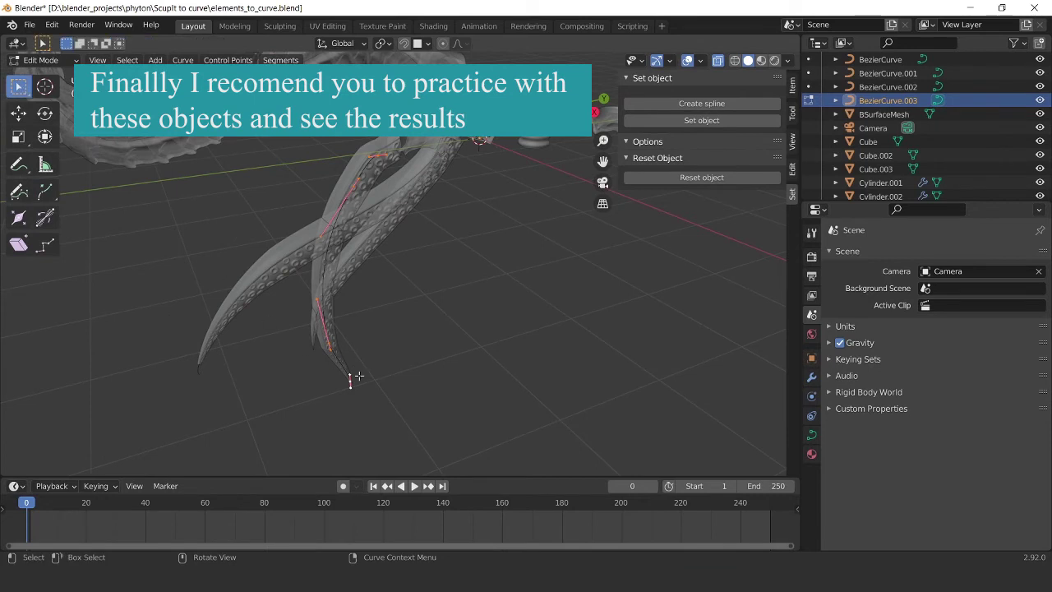
left_click_drag(401, 412, 271, 176)
mouse_move(271, 177)
middle_mouse_down()
mouse_move(381, 248)
mouse_move(437, 260)
middle_mouse_up()
key("g")
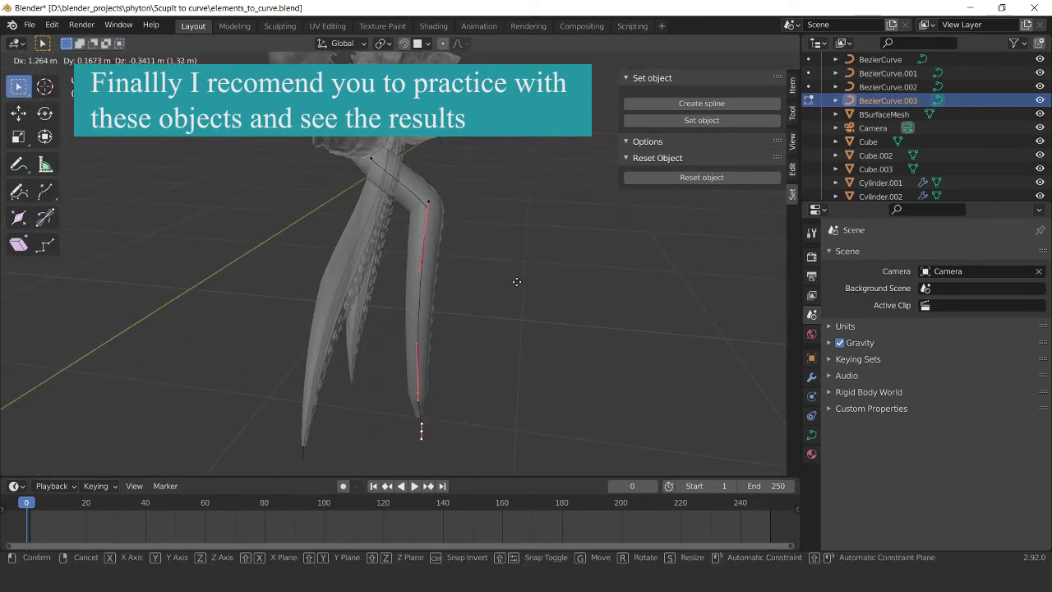
left_click(517, 283)
left_click(425, 212)
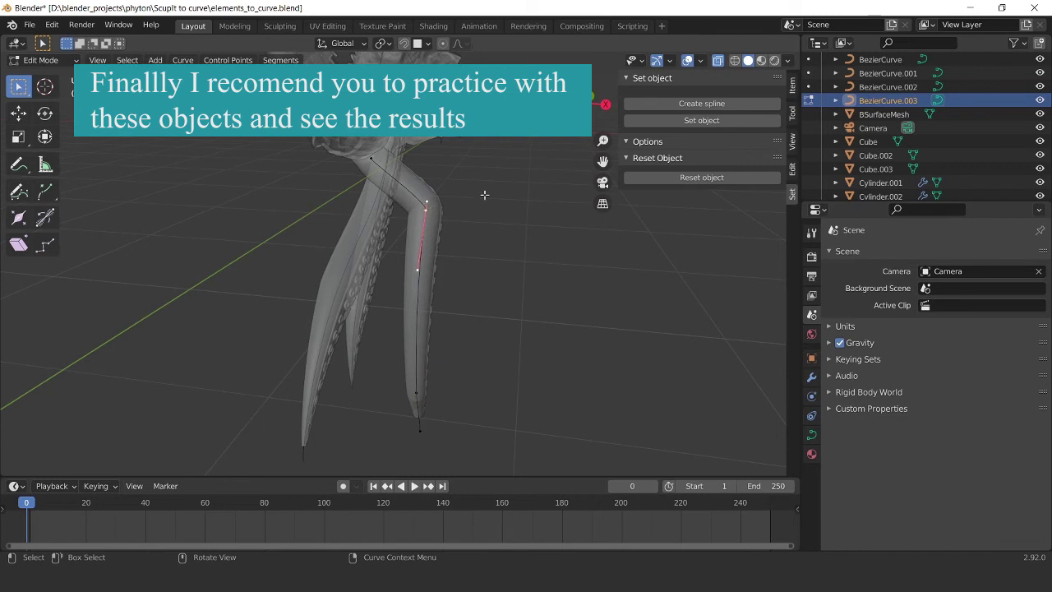
key("r")
left_click(456, 175)
mouse_move(499, 219)
middle_mouse_down()
mouse_move(277, 184)
mouse_move(380, 266)
mouse_move(459, 285)
mouse_move(527, 240)
middle_mouse_up()
key("Tab")
Step: Move the tip point of BezierCurve.002 so the middle tentacle bends differently
left_click(433, 283)
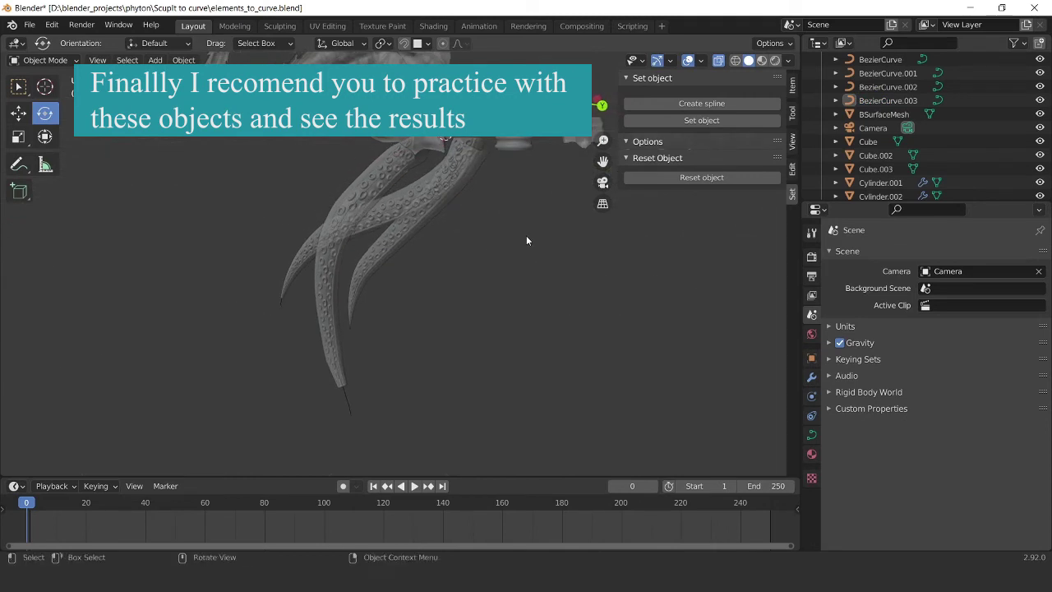
left_click(423, 207)
left_click(409, 200)
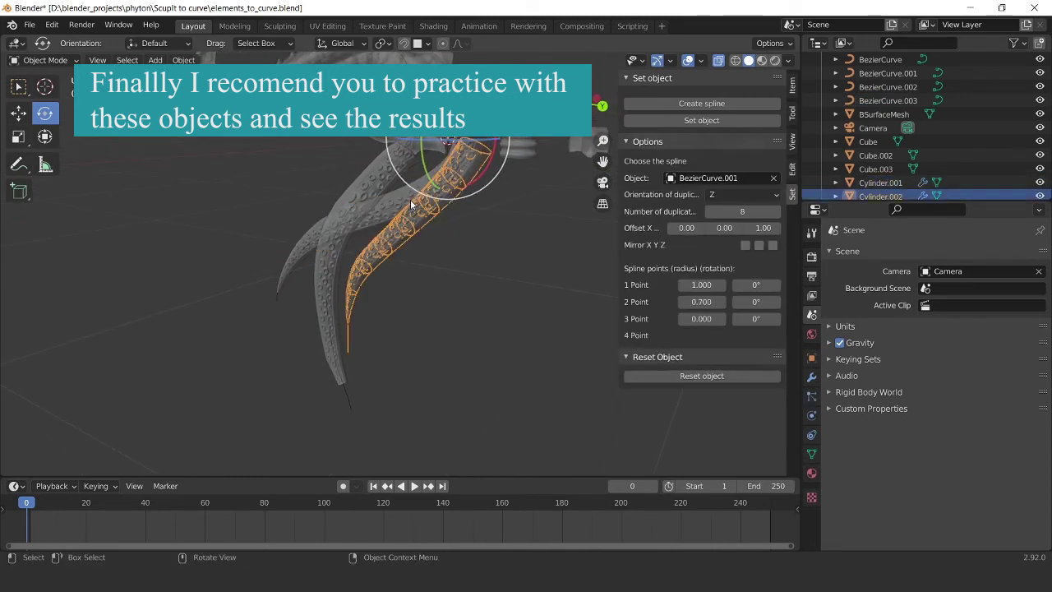
key("Tab")
mouse_move(409, 199)
middle_mouse_down()
mouse_move(402, 222)
mouse_move(527, 221)
mouse_move(463, 275)
mouse_move(466, 253)
middle_mouse_up()
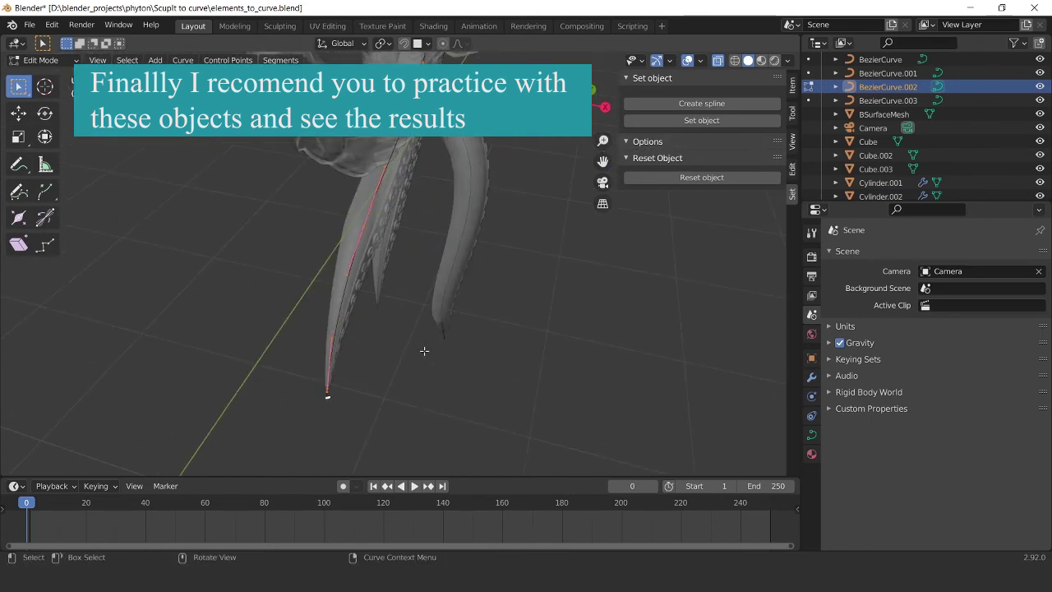
left_click_drag(393, 407, 358, 357)
mouse_move(358, 357)
middle_mouse_down()
mouse_move(421, 312)
mouse_move(334, 237)
mouse_move(325, 244)
middle_mouse_up()
key("g")
left_click(400, 305)
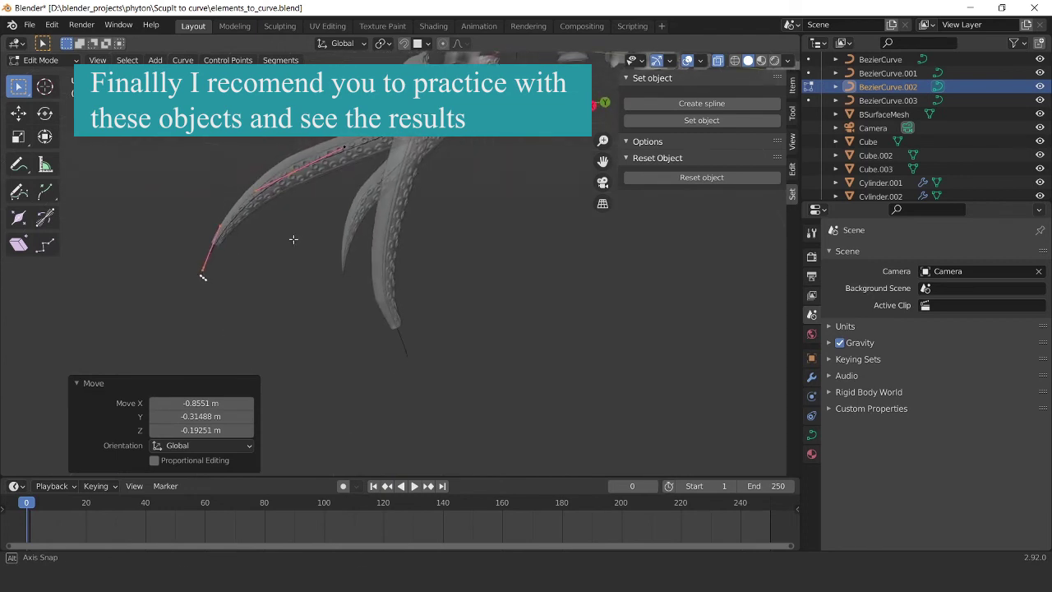
key("g")
left_click(341, 250)
middle_click_drag(430, 247, 339, 266)
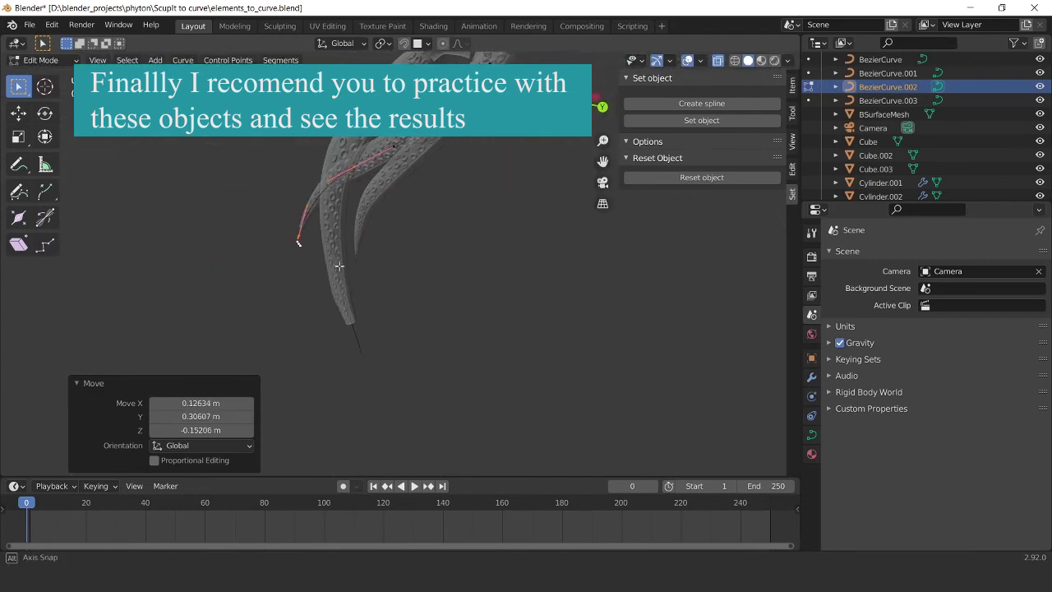
left_click(339, 266)
key("Tab")
Step: Select BezierCurve.001 and move its lower control points
left_click(530, 153)
mouse_move(529, 154)
middle_mouse_down()
mouse_move(496, 243)
mouse_move(387, 236)
middle_mouse_up()
left_click(387, 236)
left_click(363, 220)
left_click(363, 221)
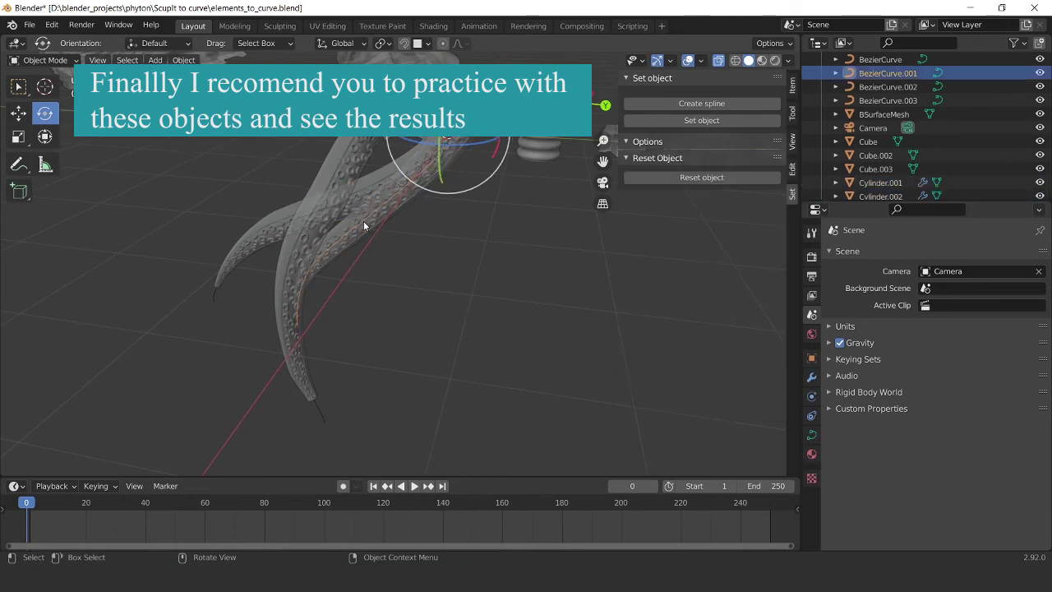
key("Tab")
left_click_drag(410, 385, 264, 254)
middle_click_drag(265, 253, 356, 273)
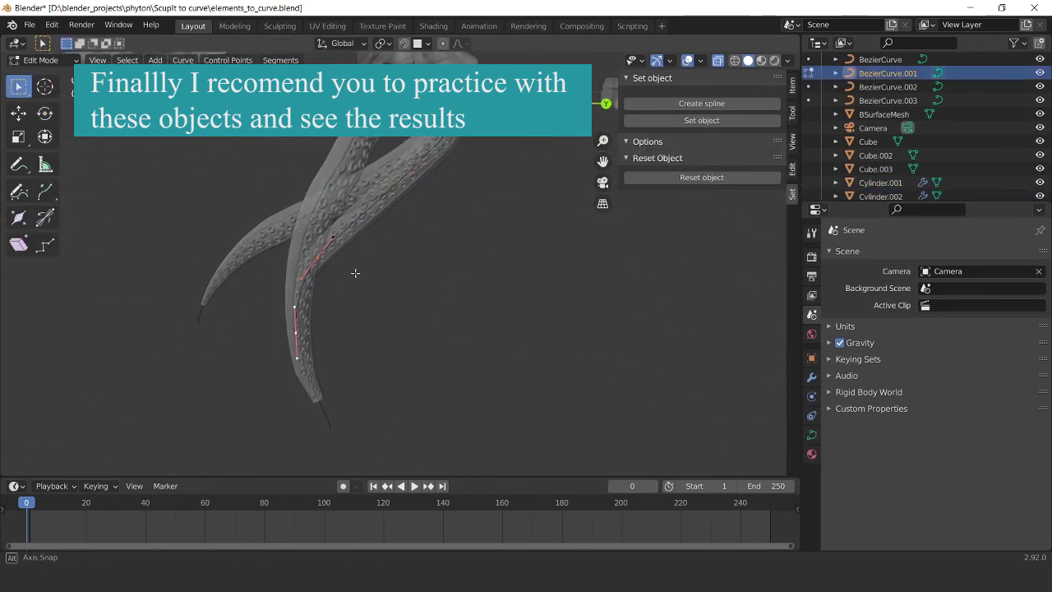
key("g")
left_click(518, 312)
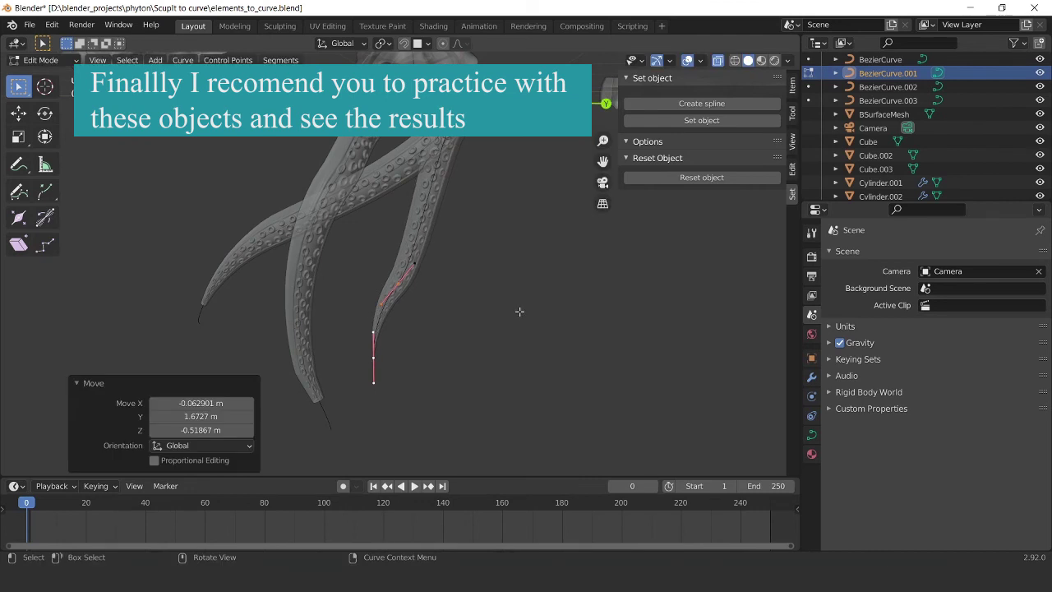
Step: Move and rotate BezierCurve.001's bottom point and enlarge the middle handles to curl the tip outward
left_click(377, 356)
key("g")
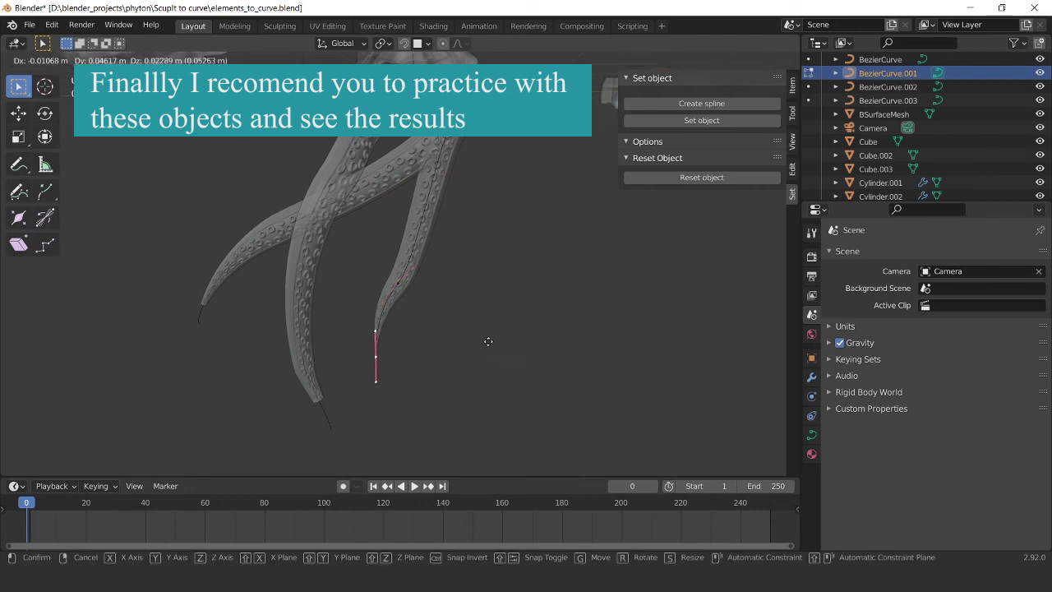
left_click(545, 383)
key("r")
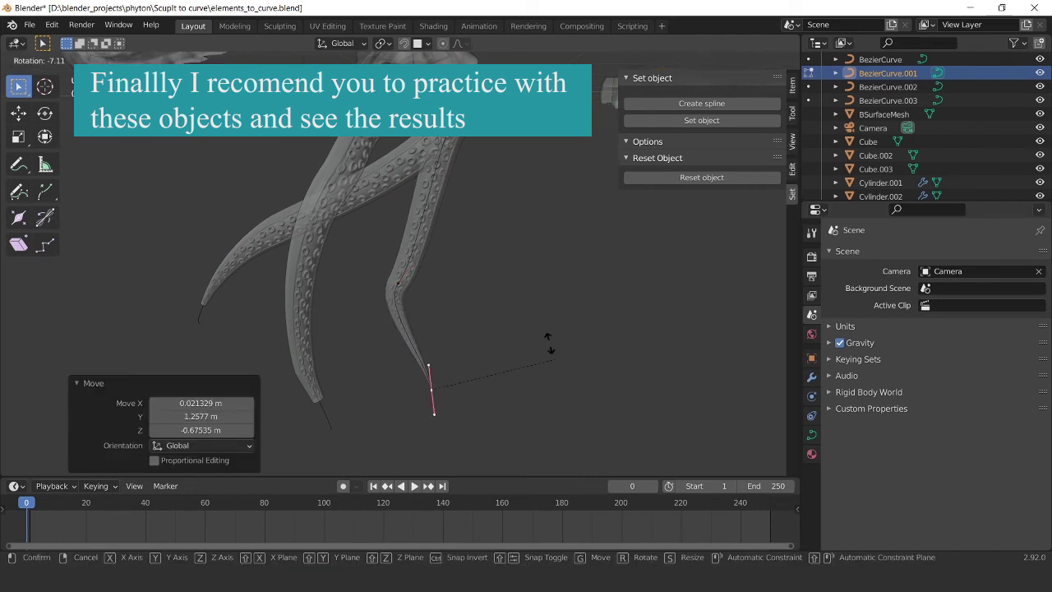
left_click(441, 284)
left_click(401, 284)
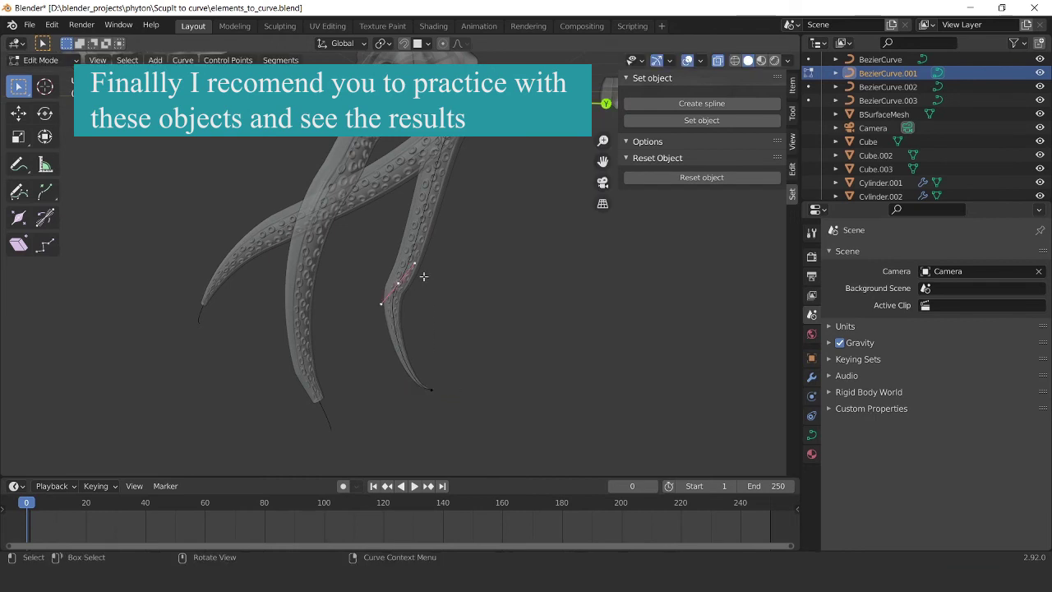
key("s")
left_click(455, 204)
key("Tab")
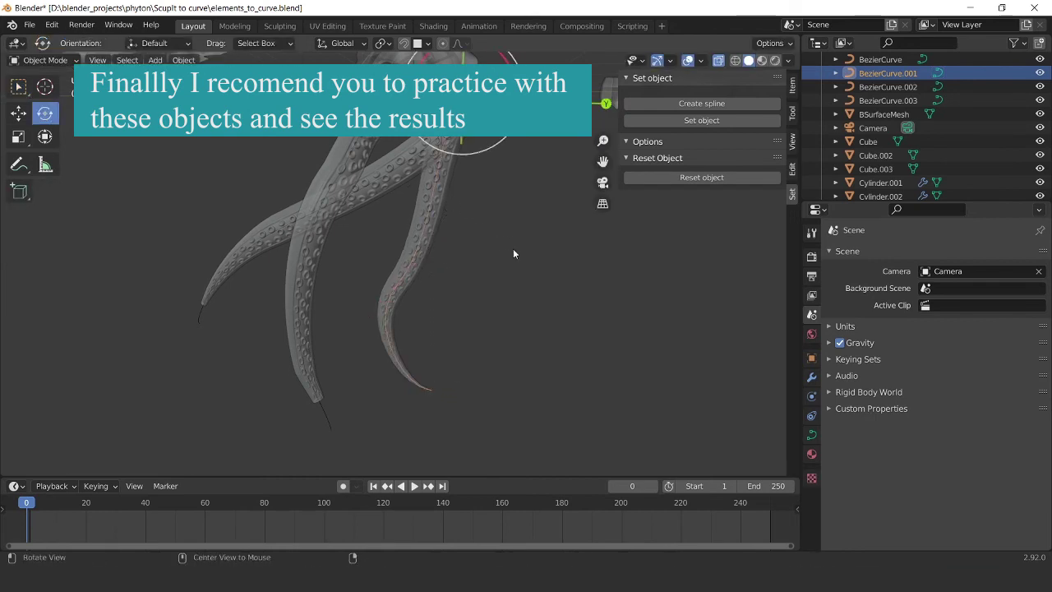
mouse_move(485, 256)
middle_mouse_down()
mouse_move(383, 312)
mouse_move(388, 296)
middle_mouse_up()
left_click(361, 309)
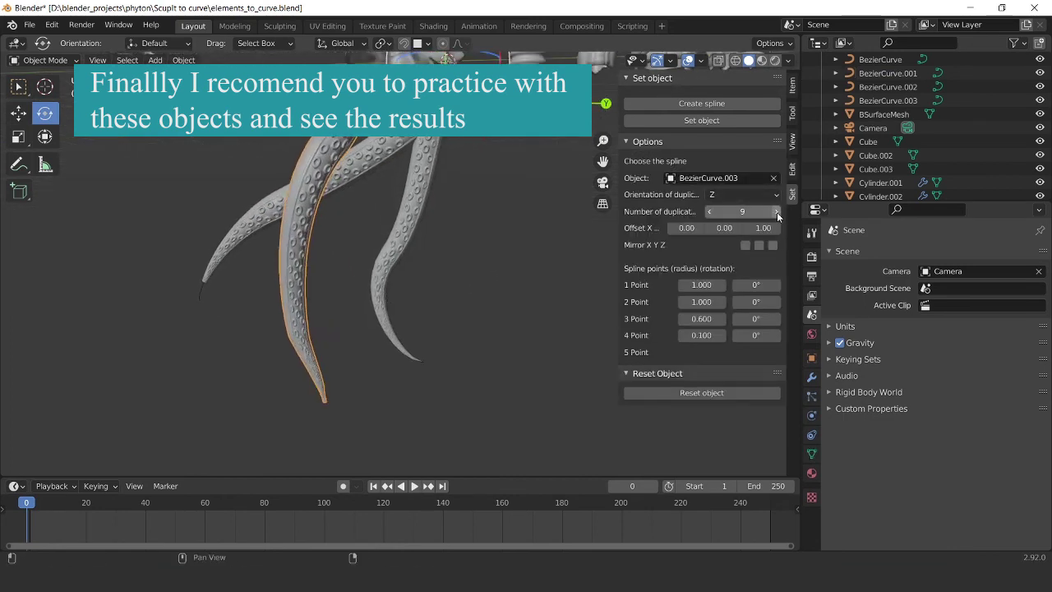
mouse_move(516, 256)
middle_mouse_down()
mouse_move(392, 283)
mouse_move(489, 303)
mouse_move(461, 319)
mouse_move(477, 324)
mouse_move(457, 314)
middle_mouse_up()
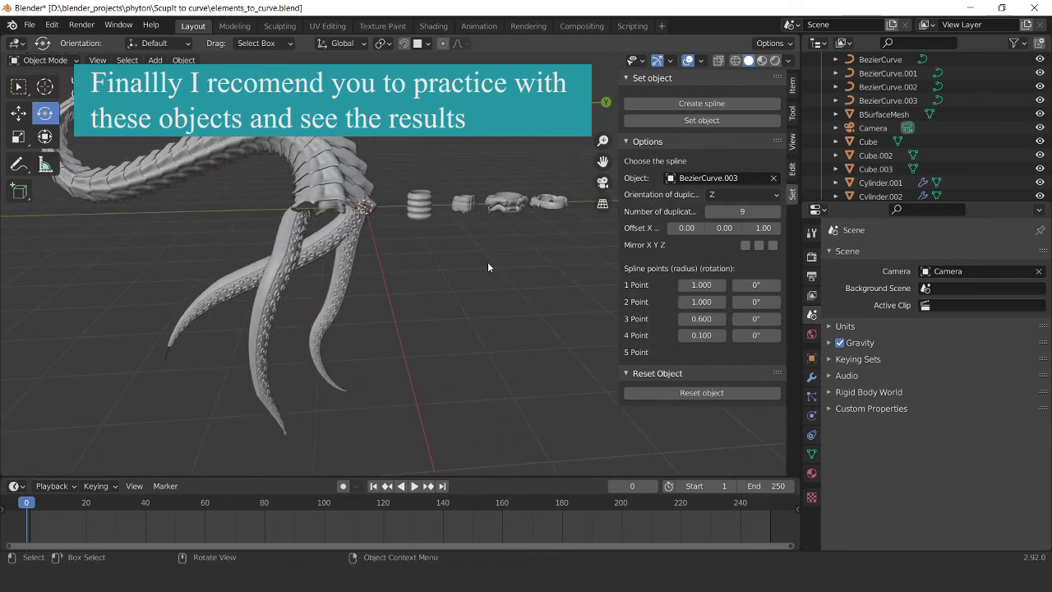
scroll(380, 252, "up", 5)
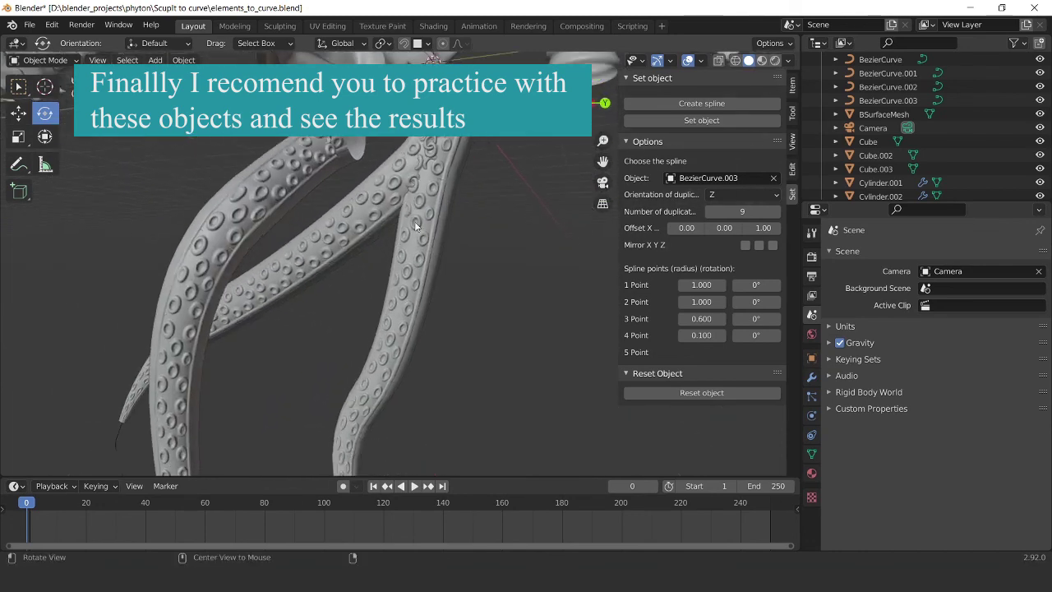
scroll(407, 233, "down", 3)
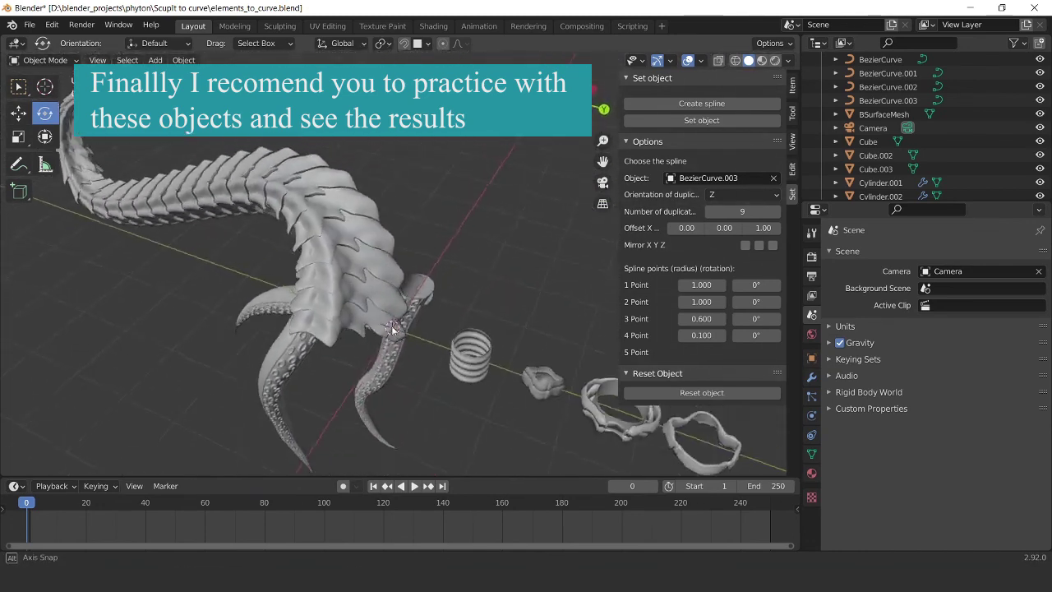